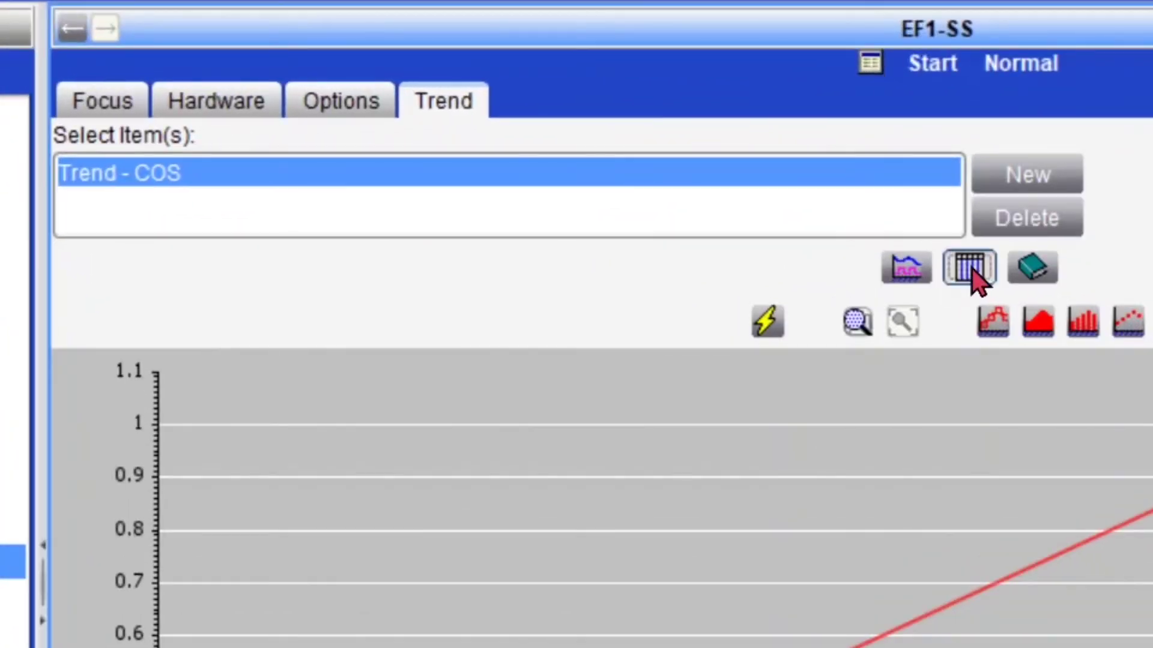
- Review the logged Start/Stop records in table view, then return to the trend chart
left_click(779, 207)
left_click(360, 423)
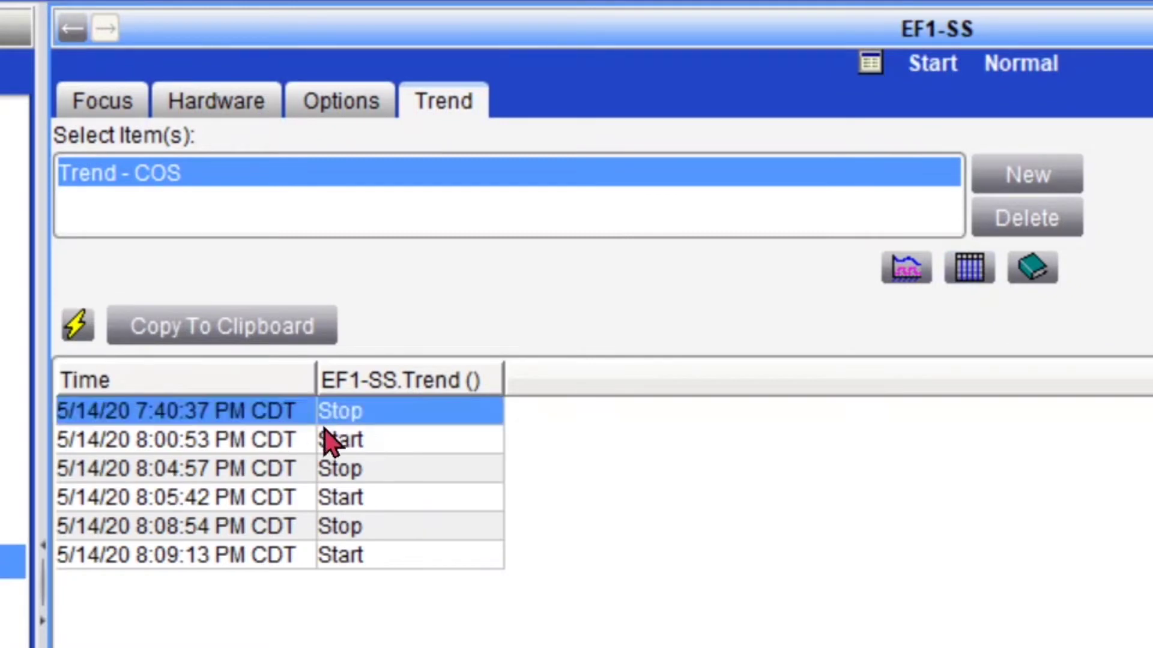
left_click(231, 444)
left_click(258, 474)
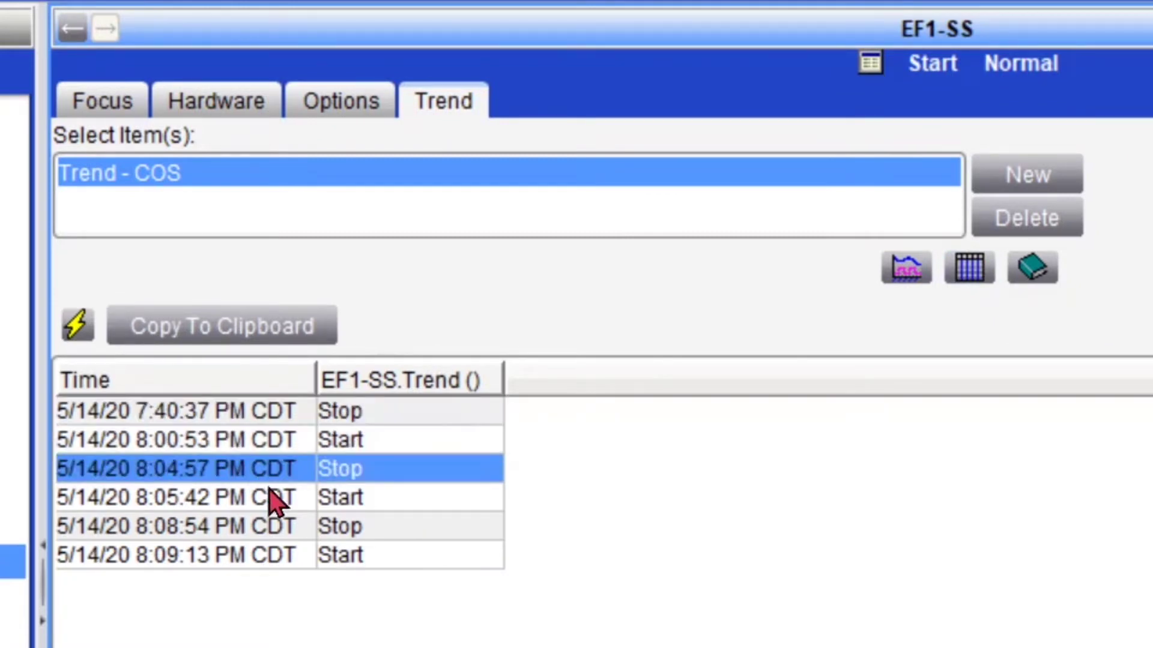
left_click(271, 502)
left_click(364, 527)
left_click(378, 556)
left_click(384, 526)
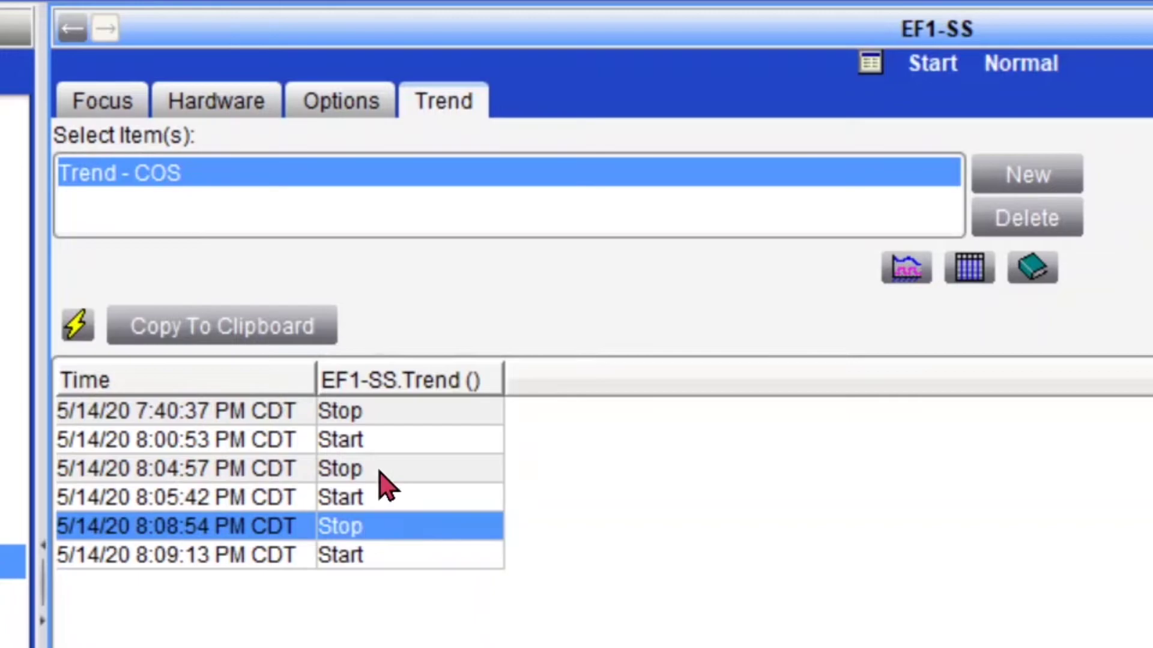
left_click(400, 440)
left_click(905, 267)
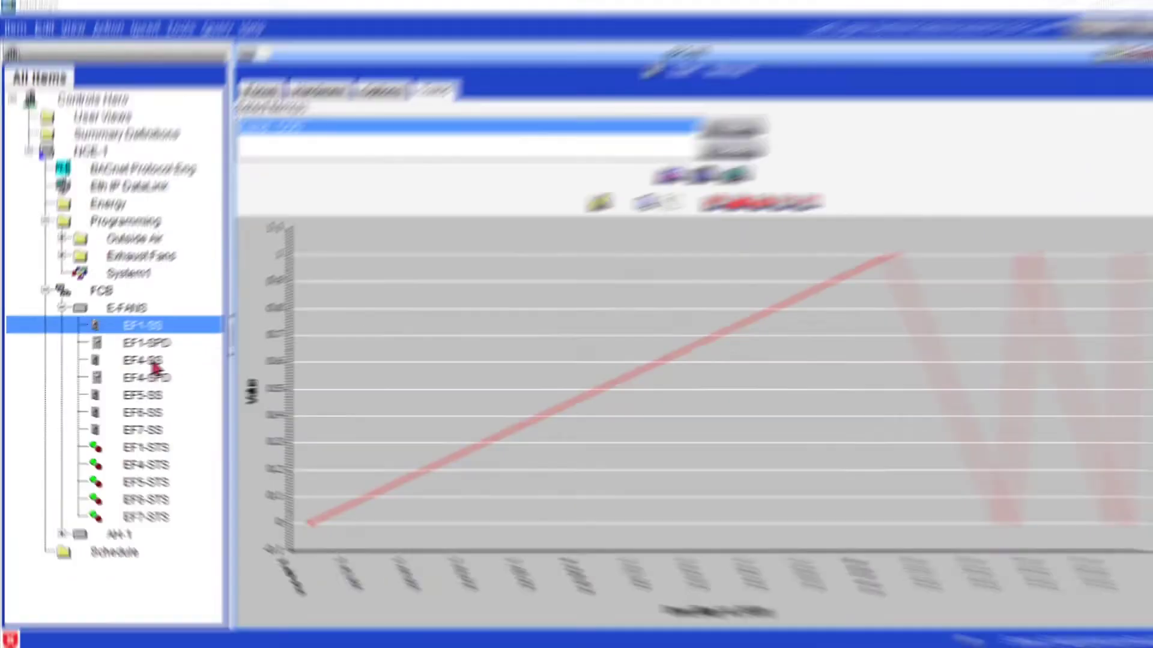
- Add a Present Value trend extension to EF4-SS and rename it 'Trend - COS'
left_click(150, 361)
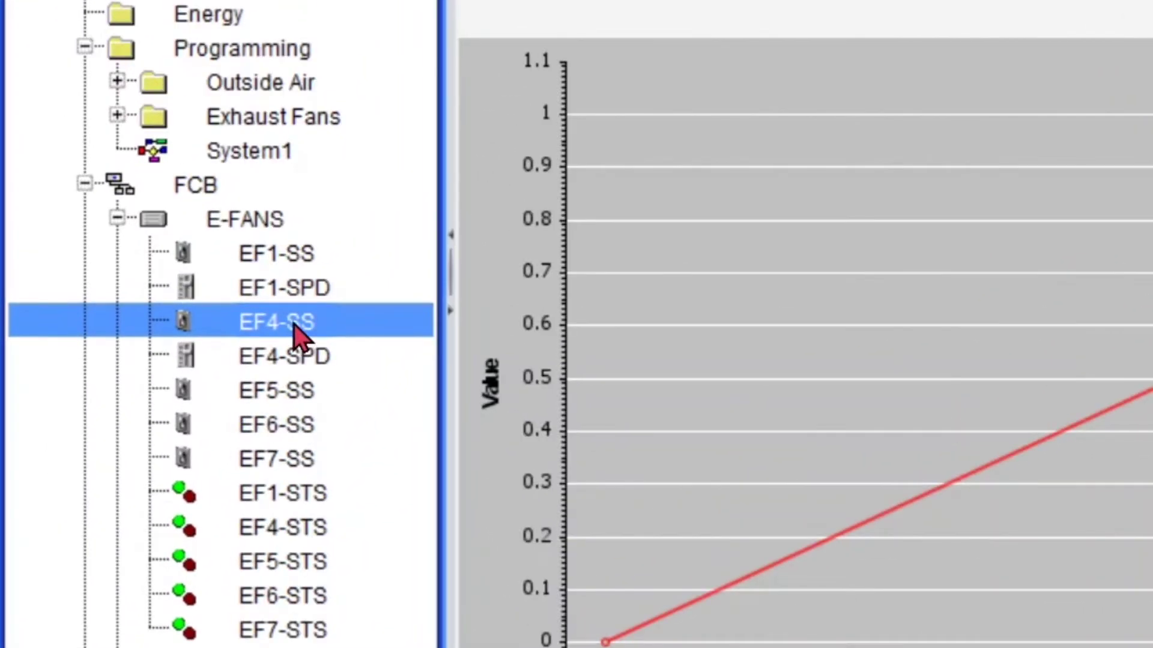
right_click(297, 323)
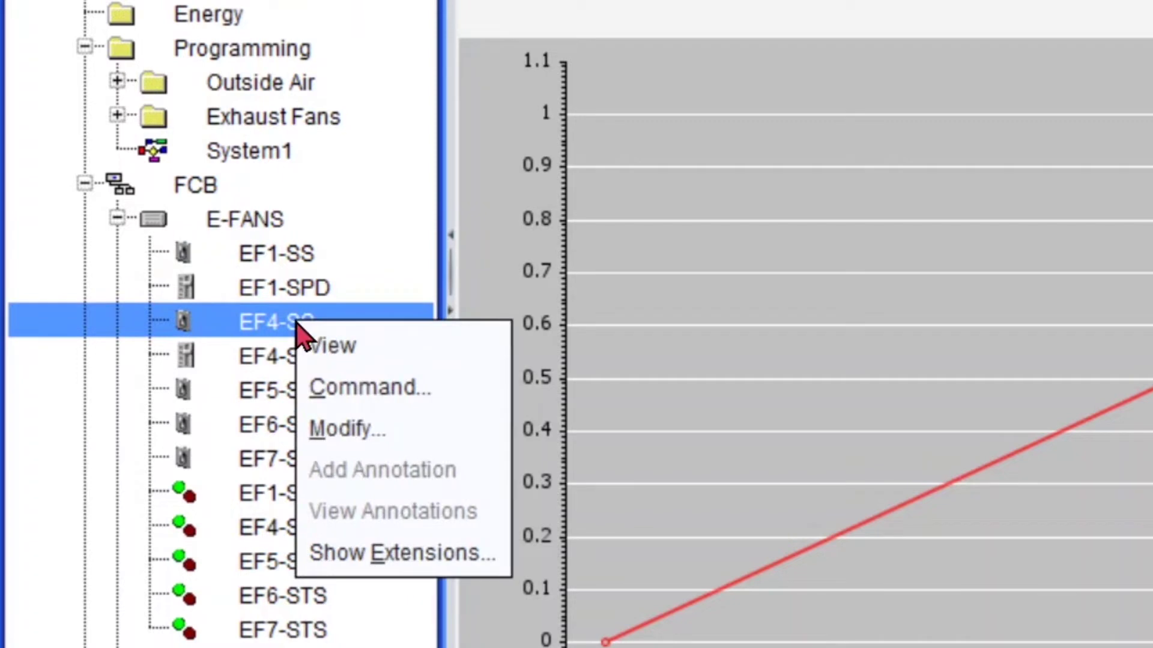
left_click(437, 552)
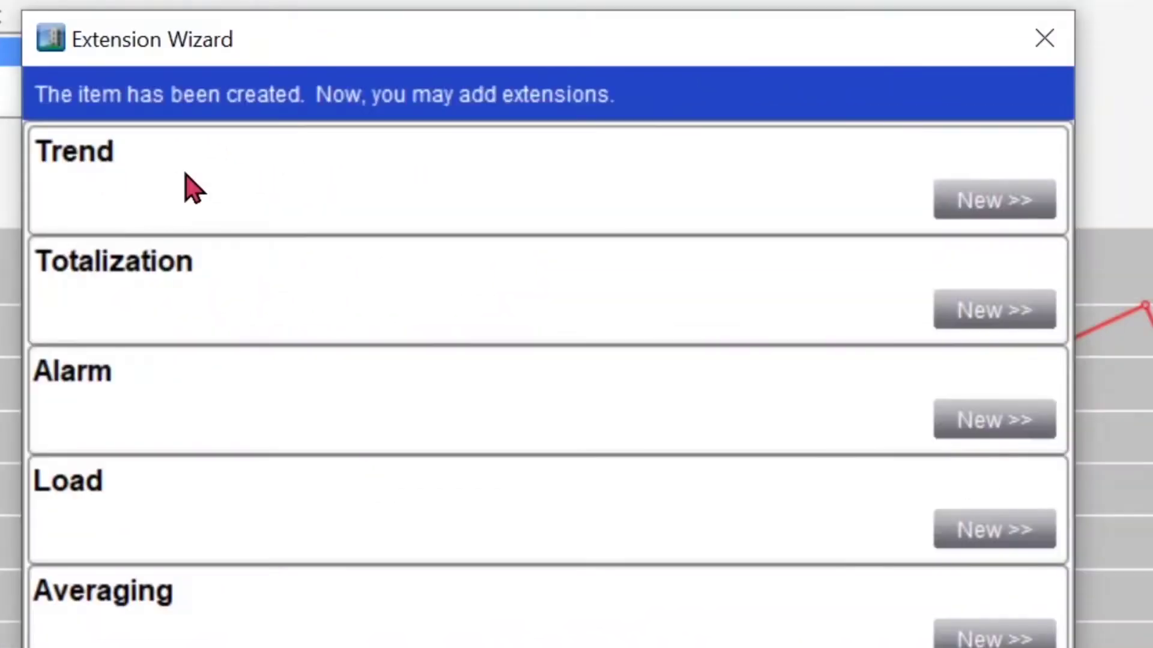
left_click(1013, 210)
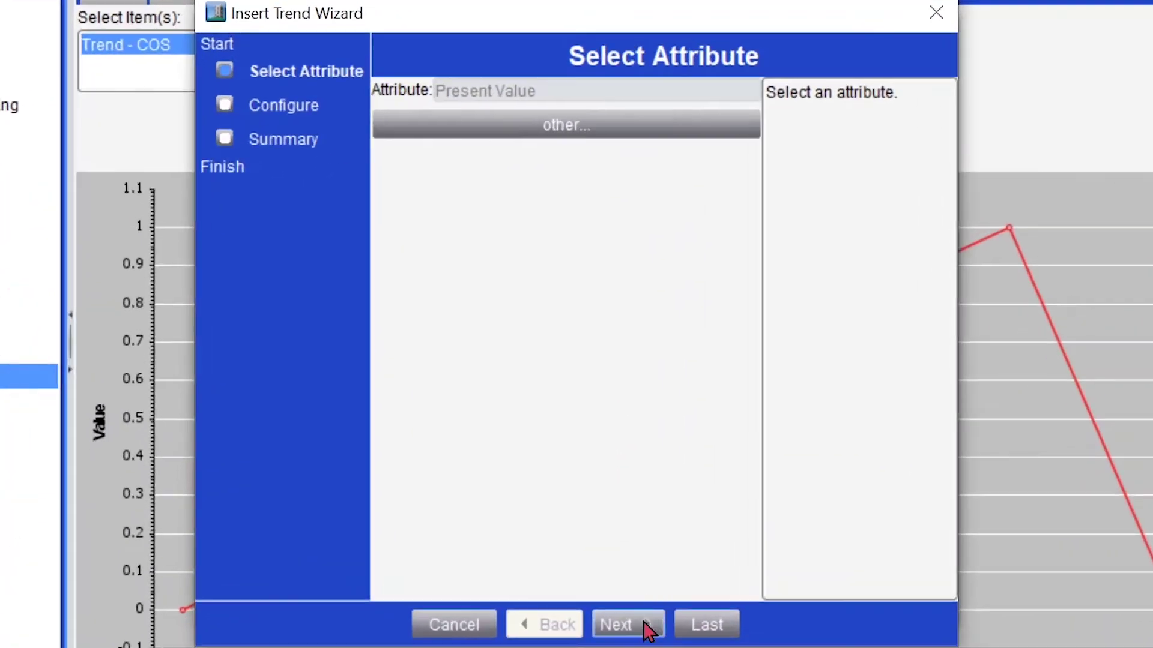
left_click(646, 627)
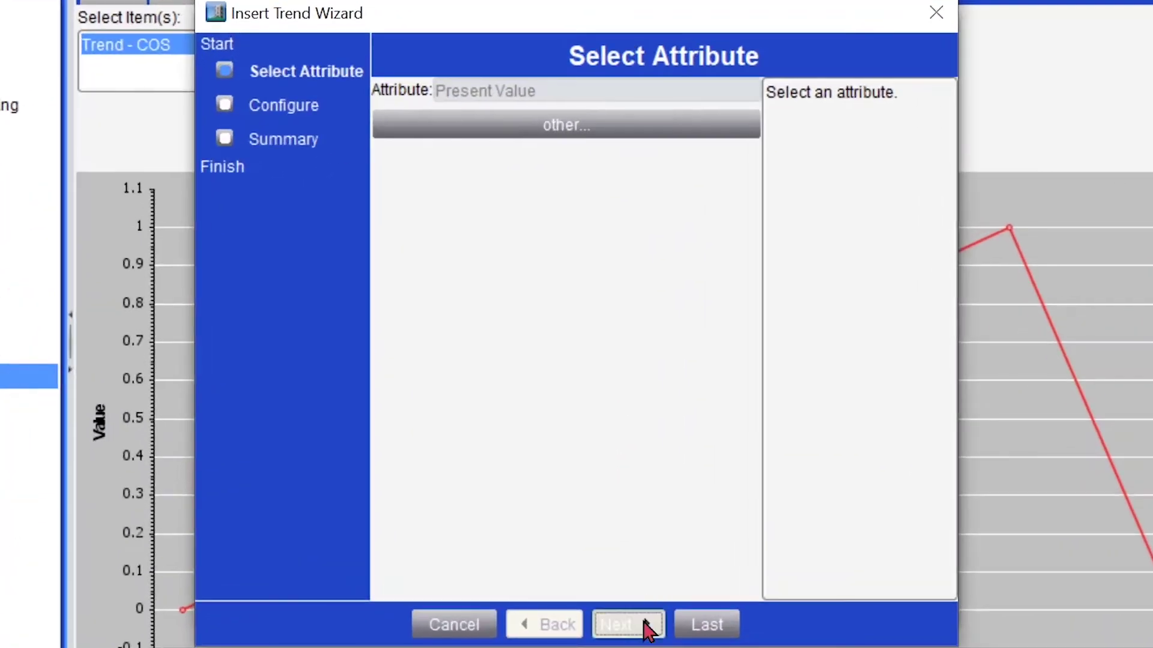
left_click(781, 194)
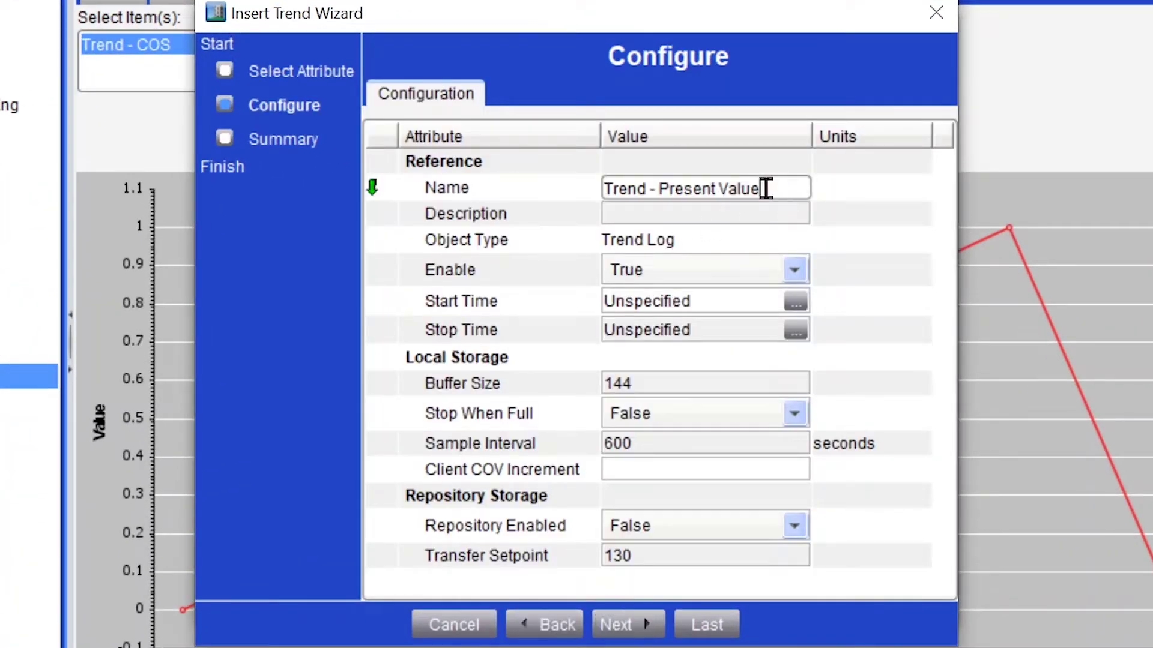
left_click_drag(774, 188, 659, 188)
type("COS")
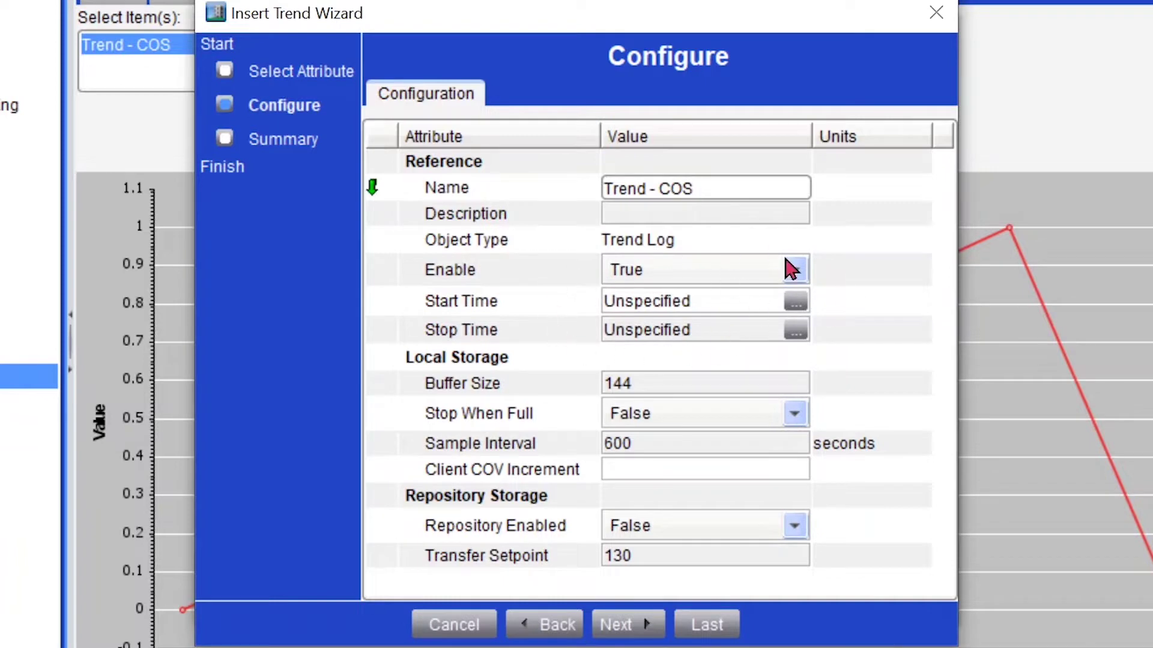
- Leave the trend's start time unspecified without picking a date
left_click(795, 302)
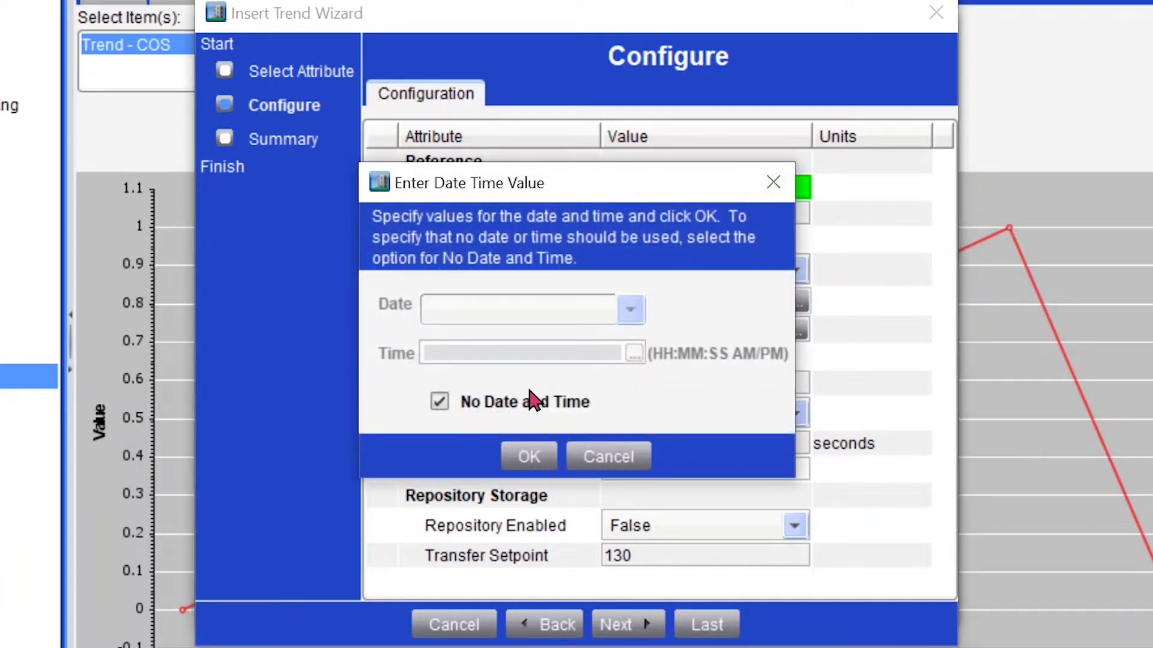
left_click(451, 400)
left_click(630, 309)
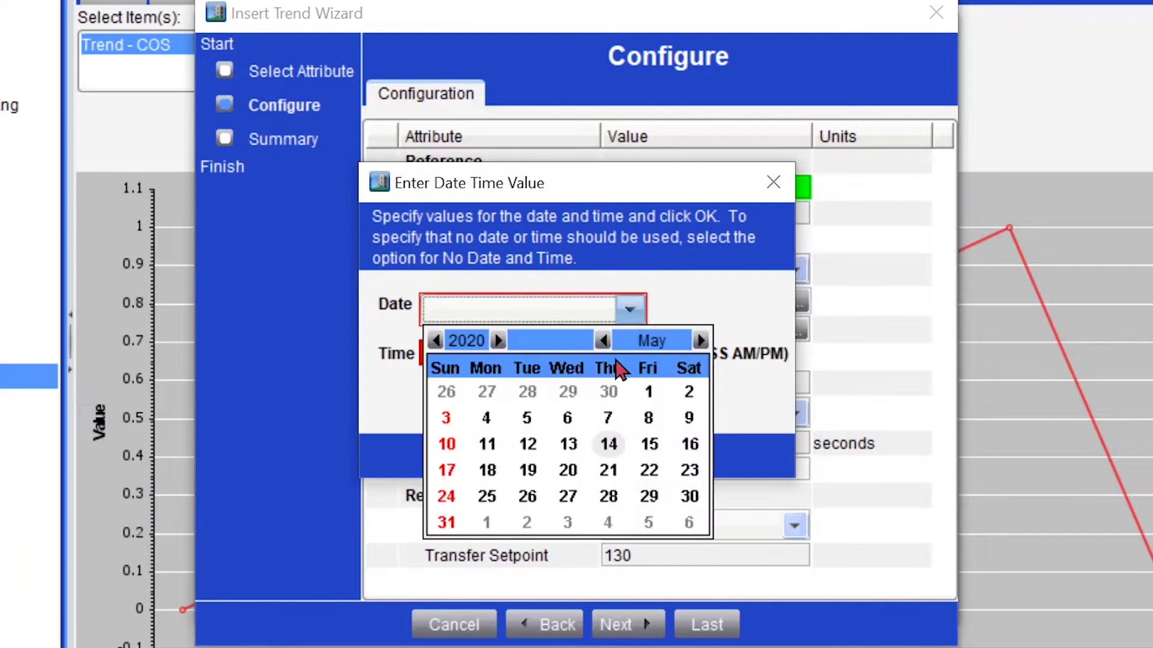
left_click(695, 306)
left_click(623, 453)
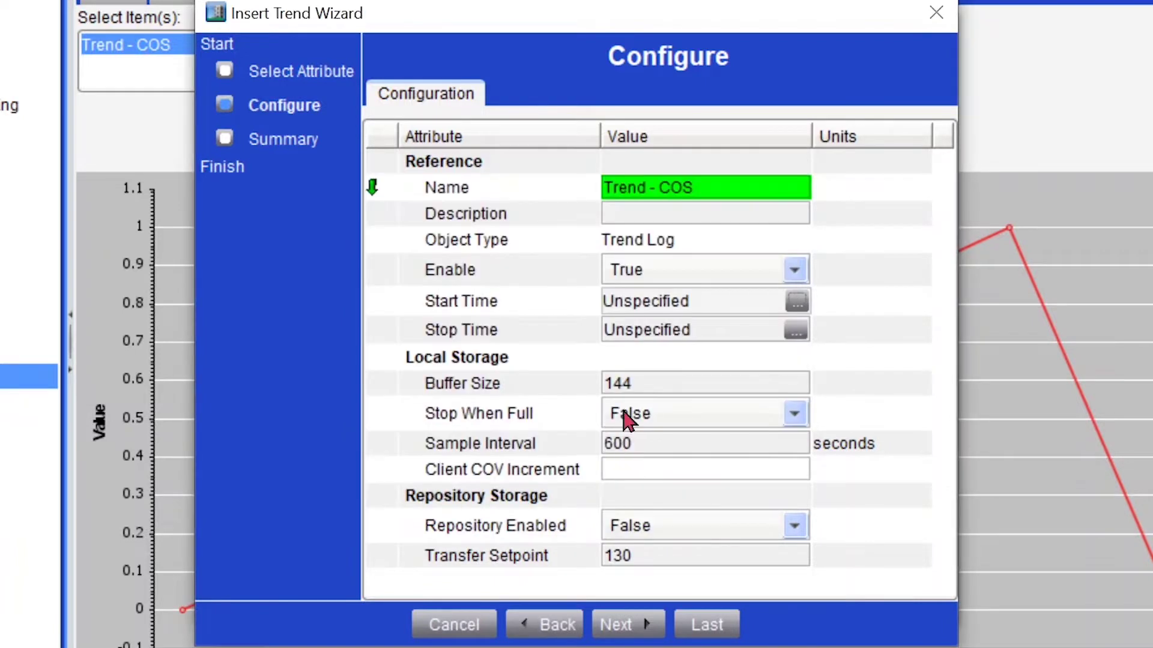
- Change Buffer Size from 144 to 50 and keep Stop When Full at False
left_click(654, 386)
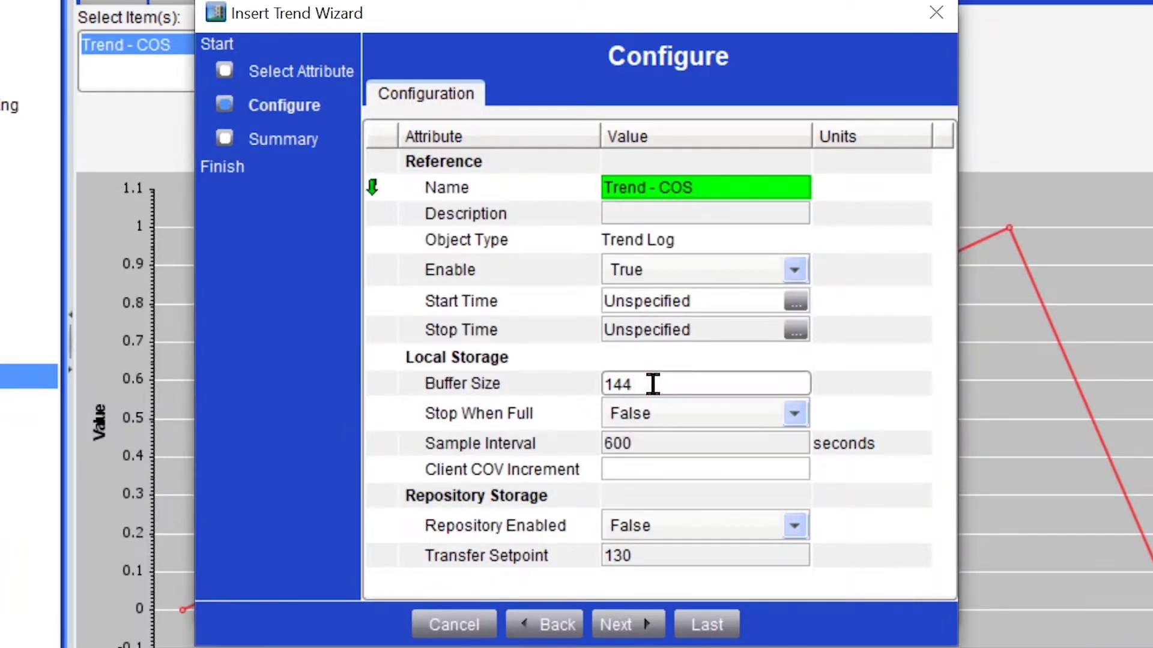
double_click(655, 386)
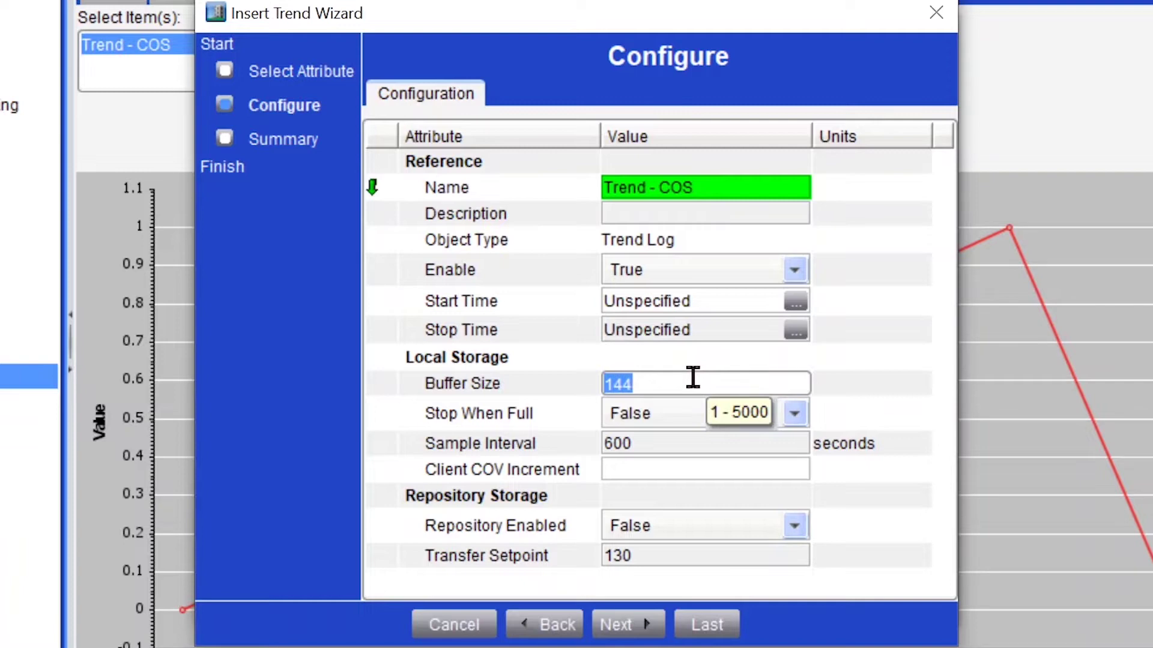
type("50")
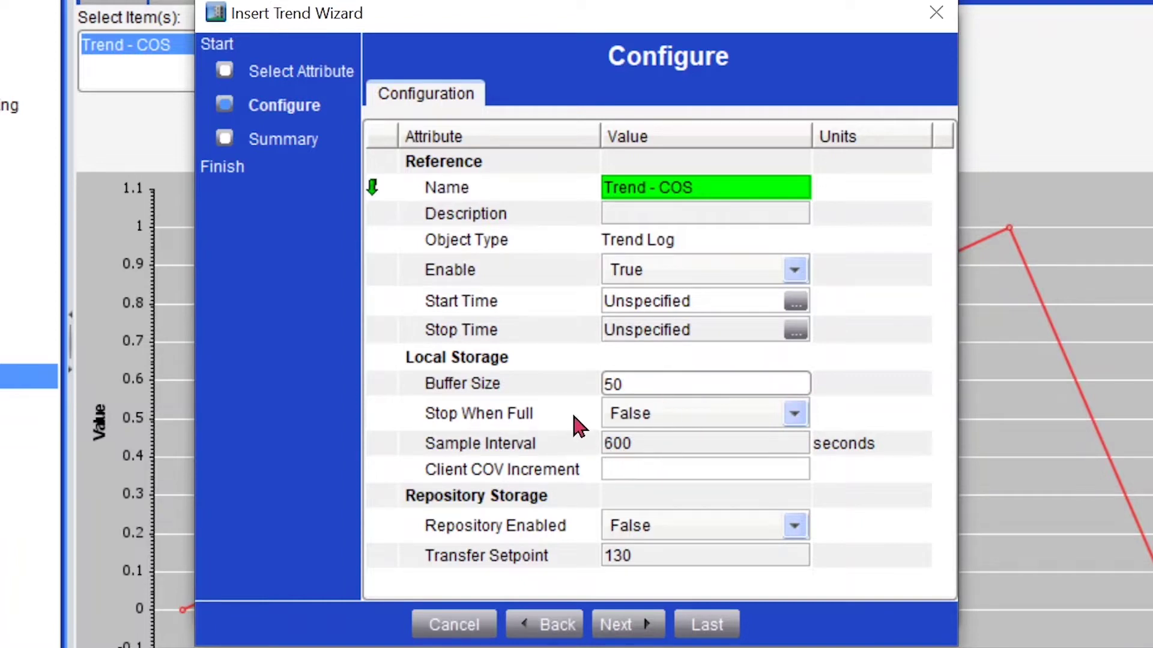
left_click(654, 424)
left_click(664, 443)
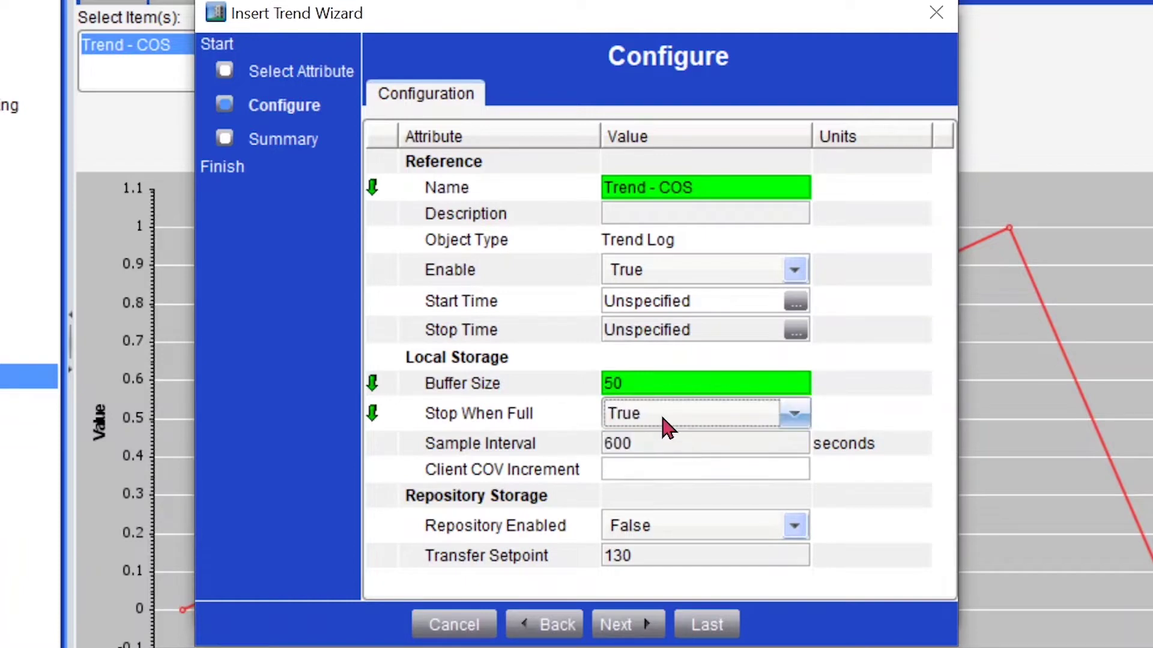
left_click(661, 422)
left_click(675, 466)
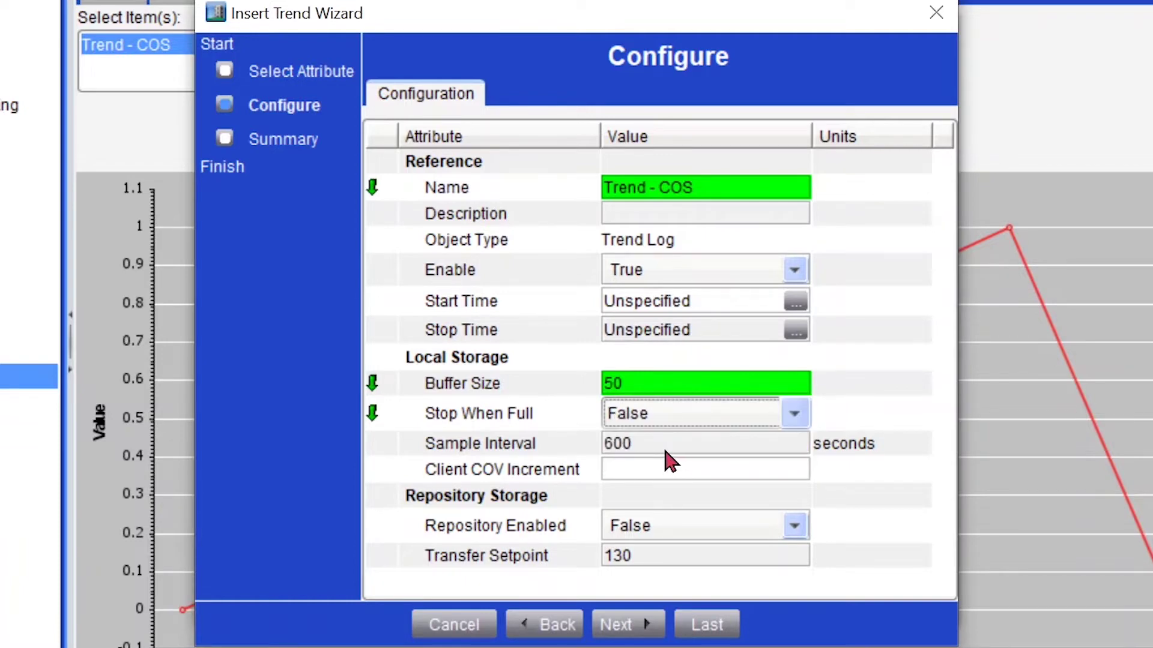
- Replace the 600-second sample interval with 0 for change-of-state logging
left_click(664, 444)
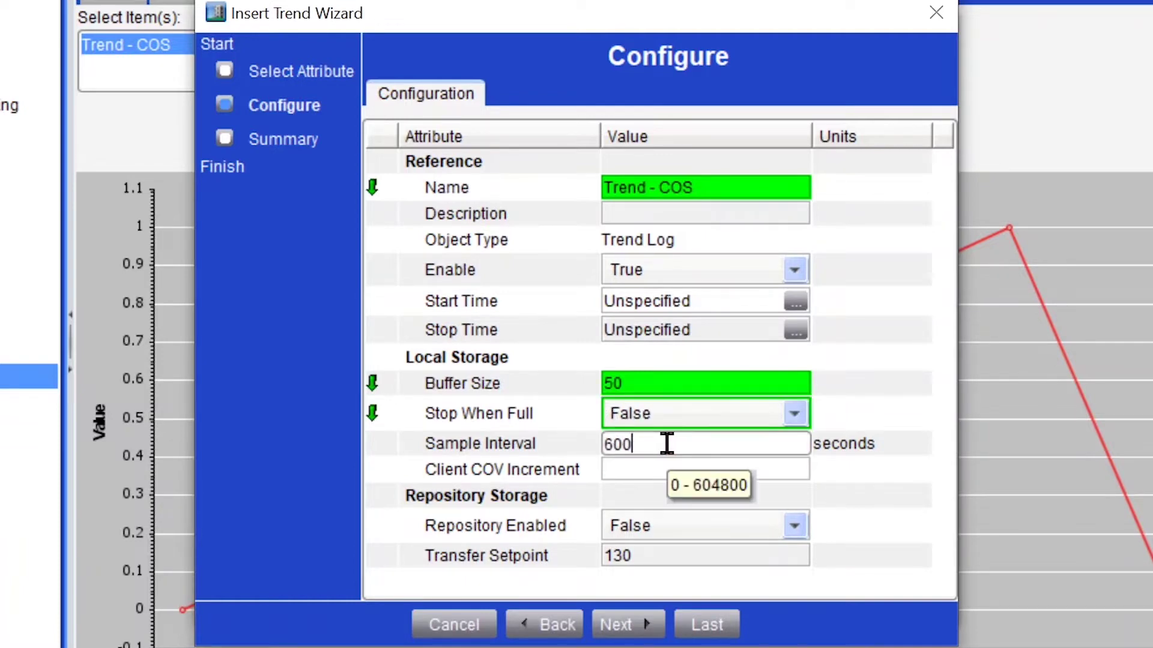
double_click(667, 444)
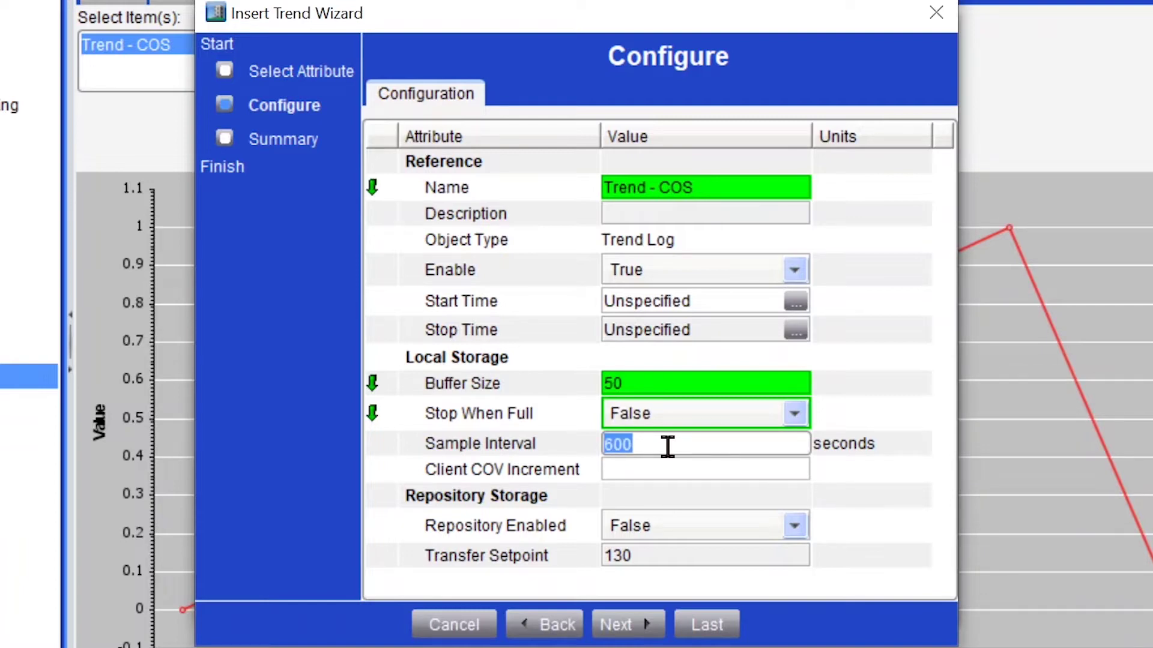
type("0")
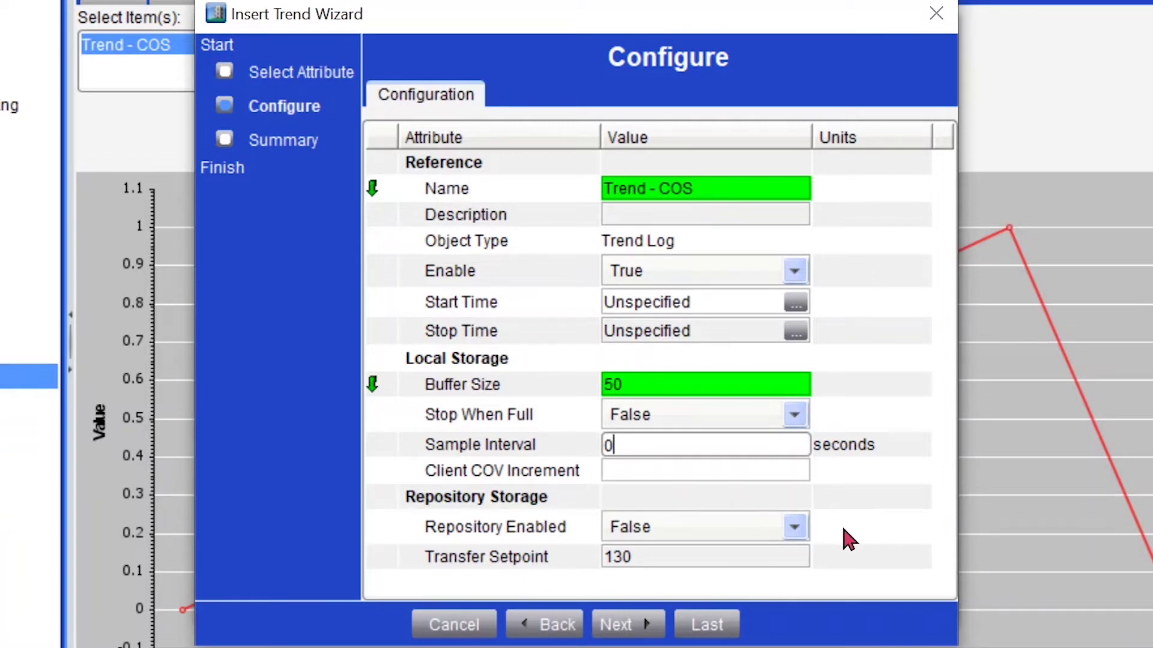
- Enable repository storage with transfer setpoint 40, then finish creating Trend - COS
left_click(751, 529)
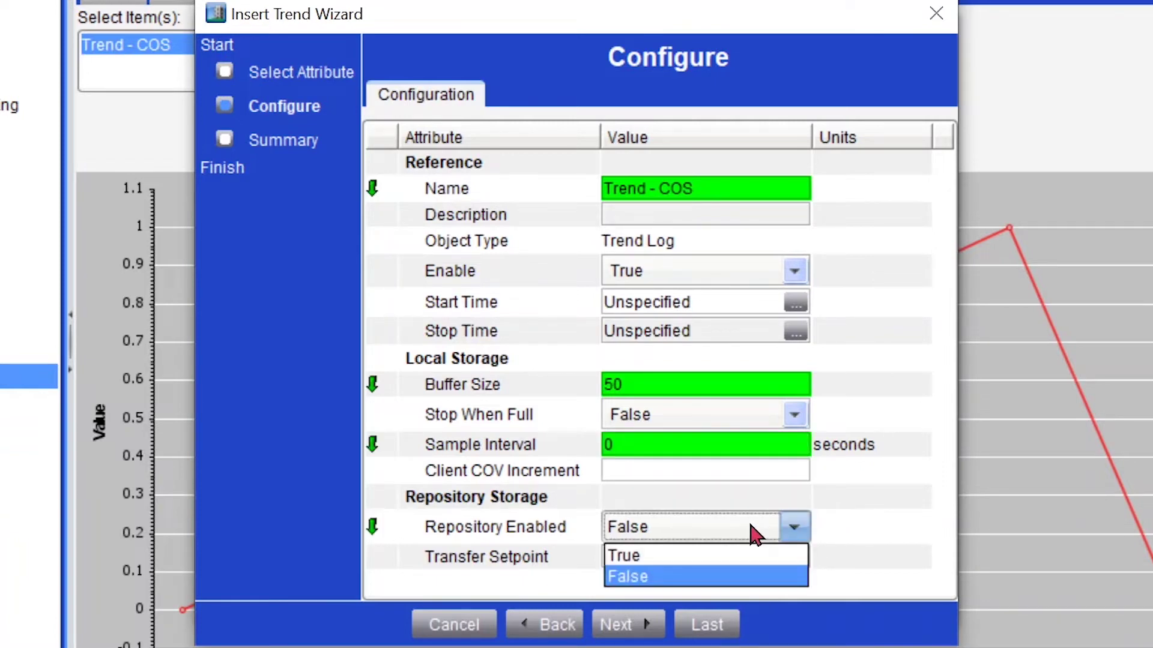
left_click(726, 565)
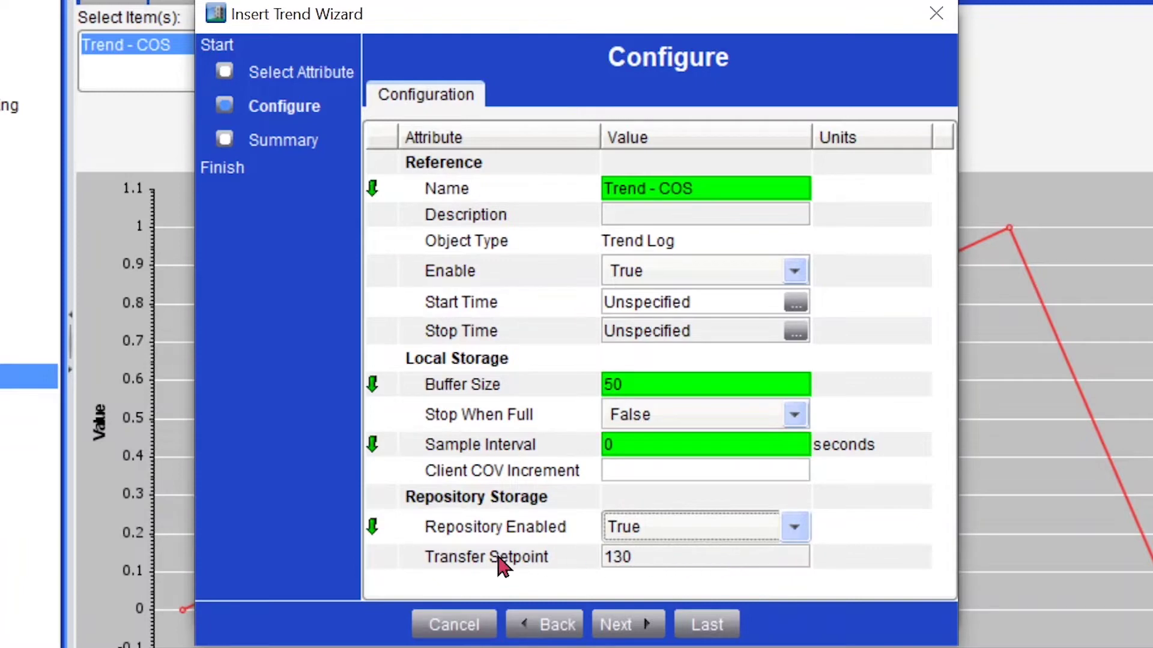
left_click(653, 557)
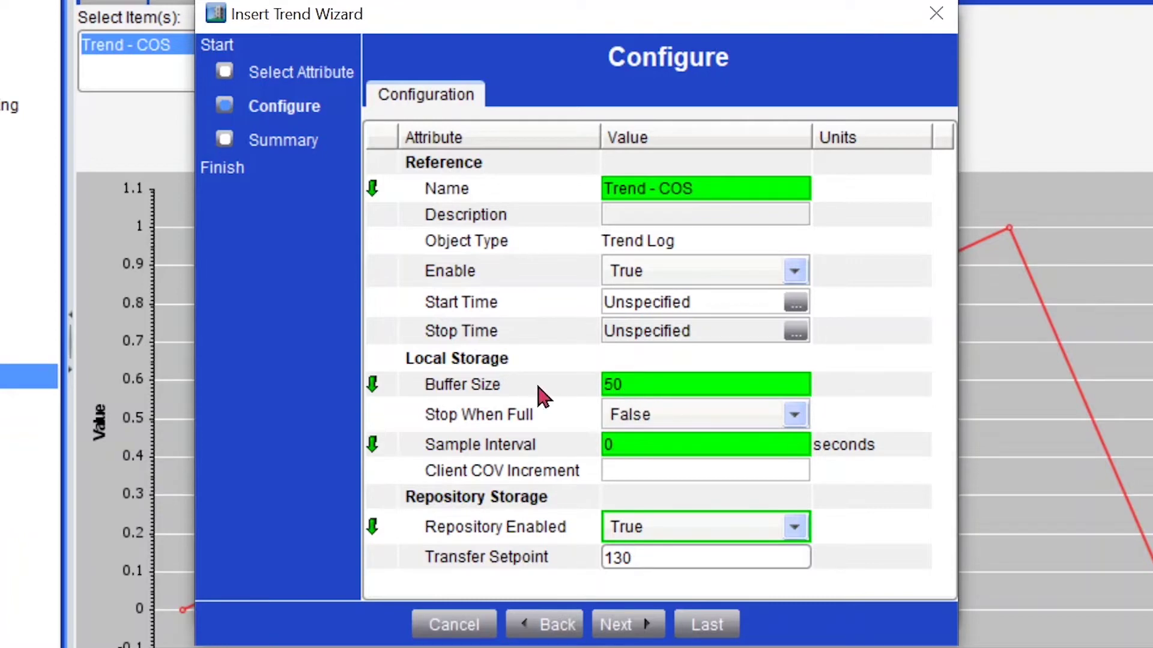
double_click(647, 549)
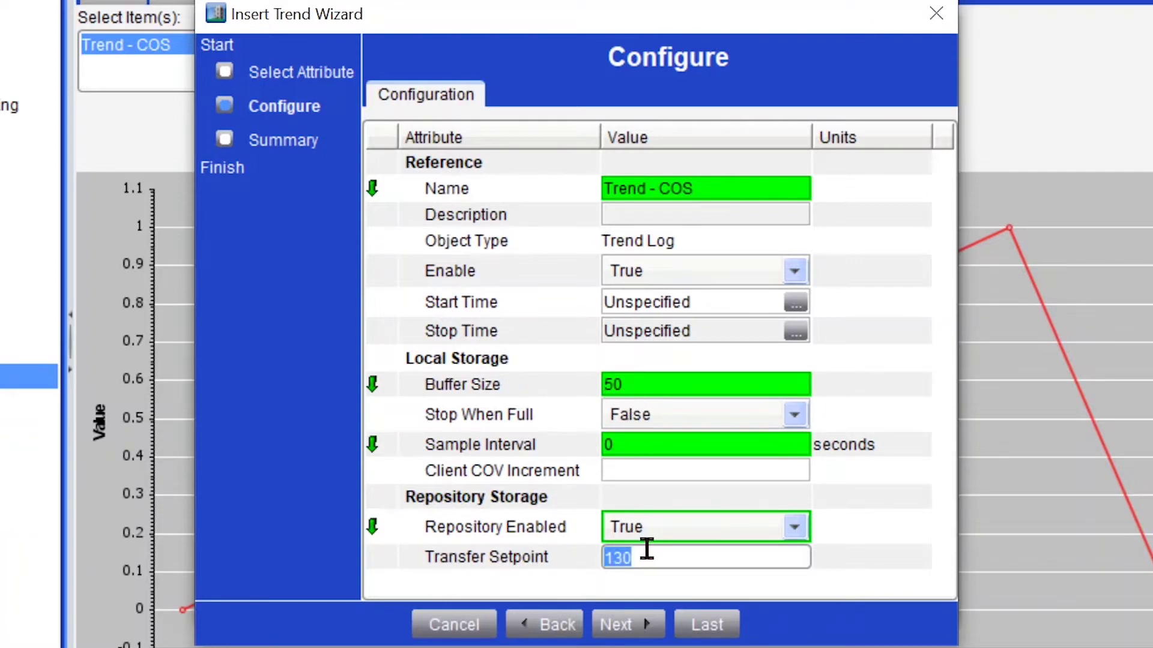
type("40")
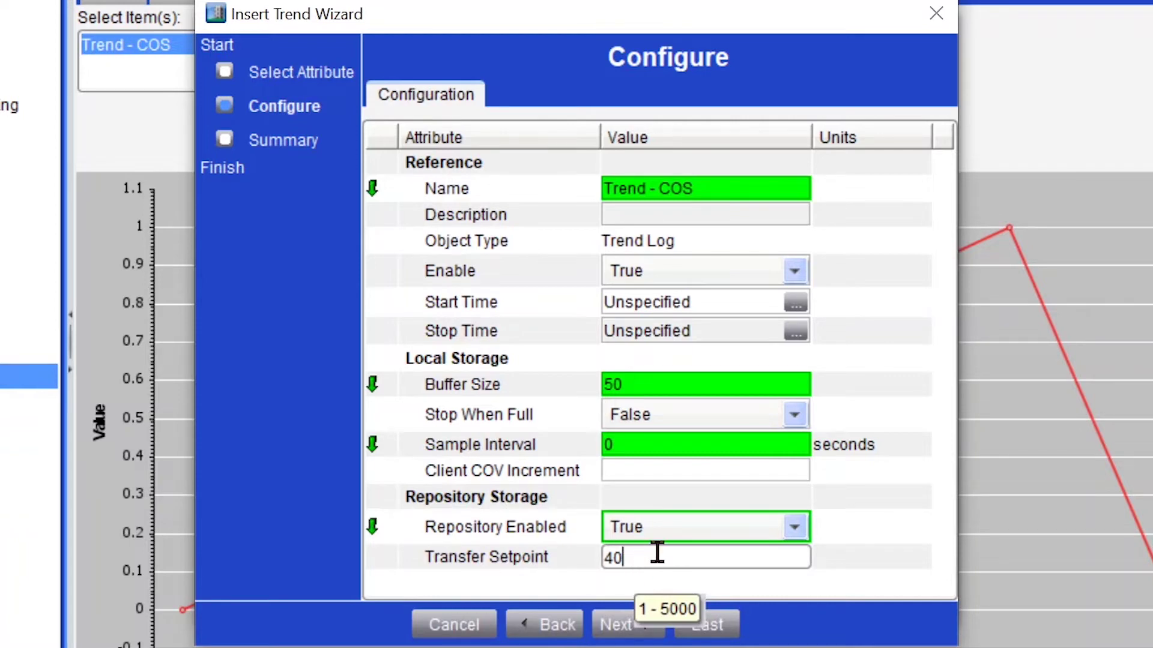
left_click(653, 629)
left_click(725, 627)
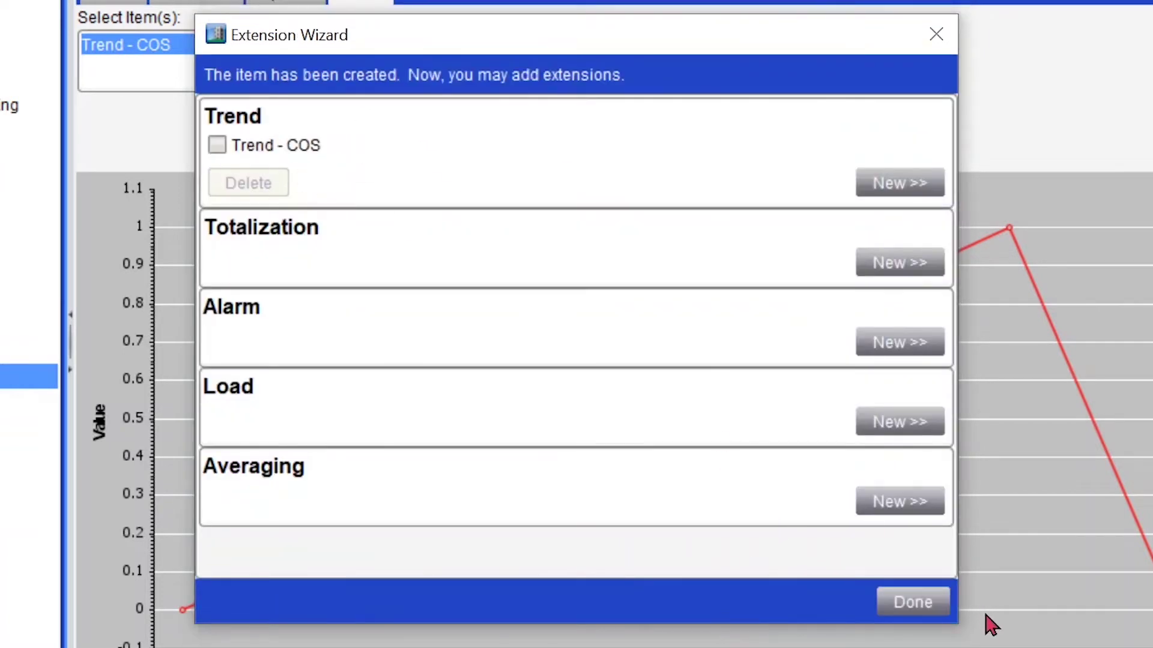
- Close the Extension Wizard and open the EF4-SS point's details
left_click(914, 602)
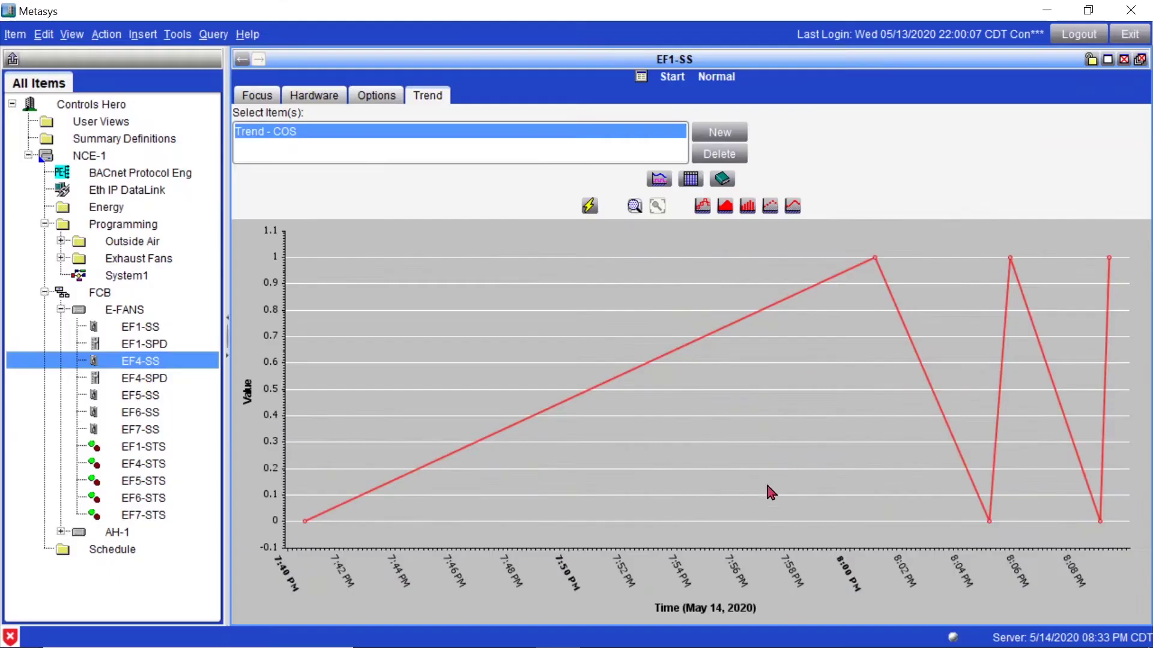
double_click(139, 360)
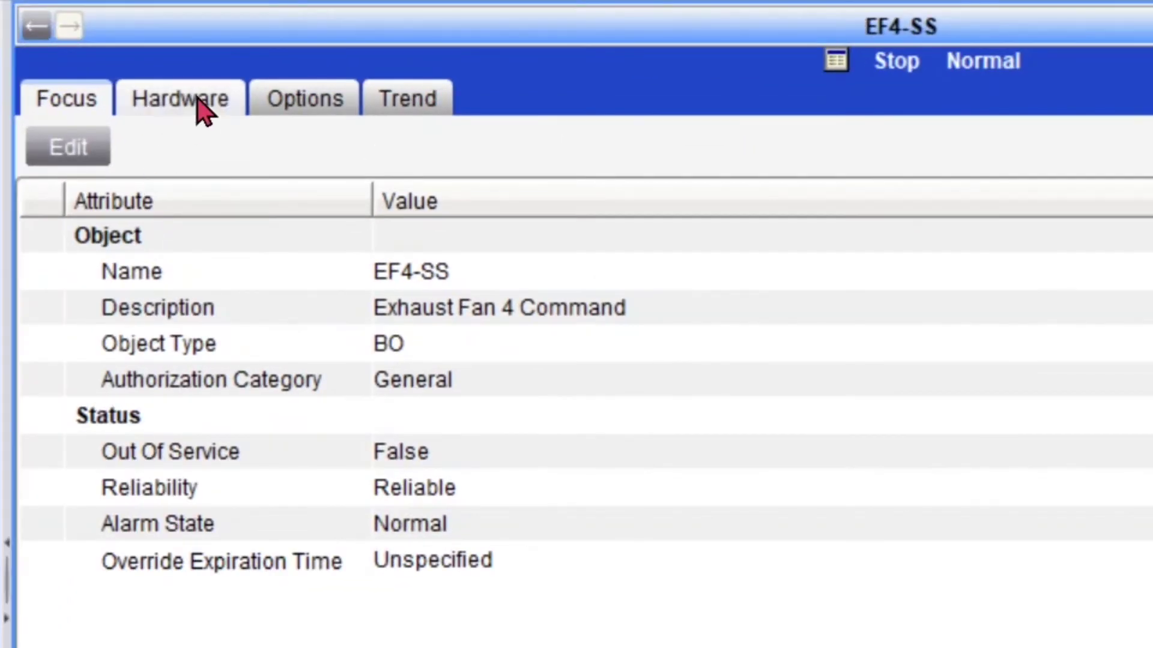
- Command EF4-SS to Start and refresh its Trend - COS chart to show the 0-to-1 rise
left_click(420, 99)
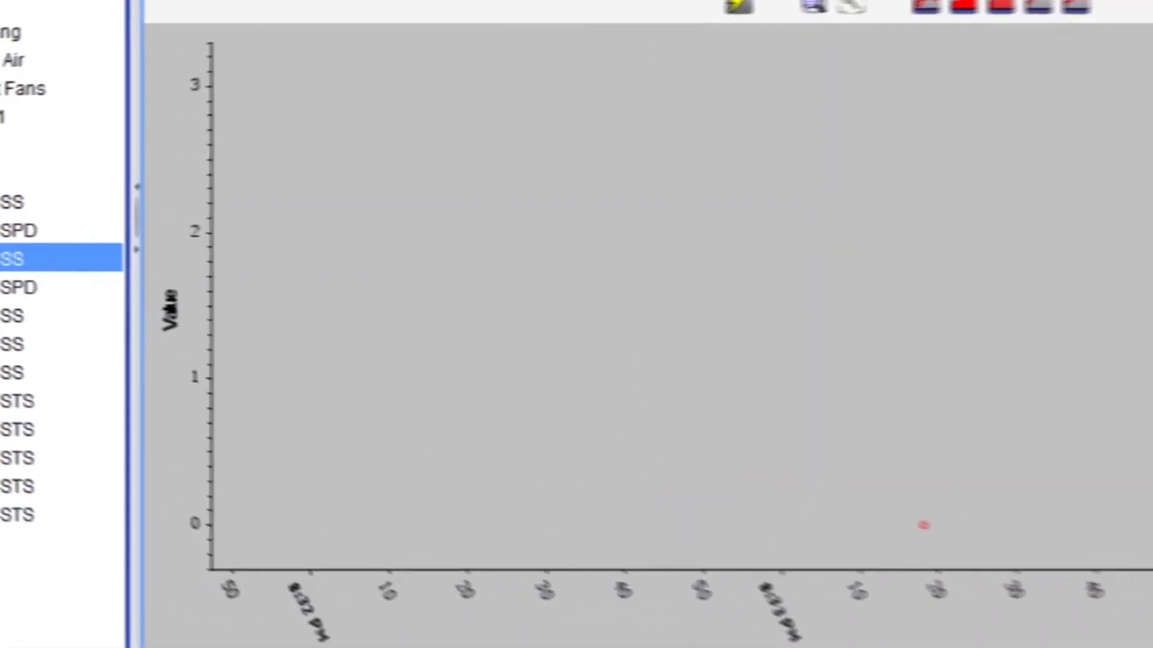
right_click(18, 261)
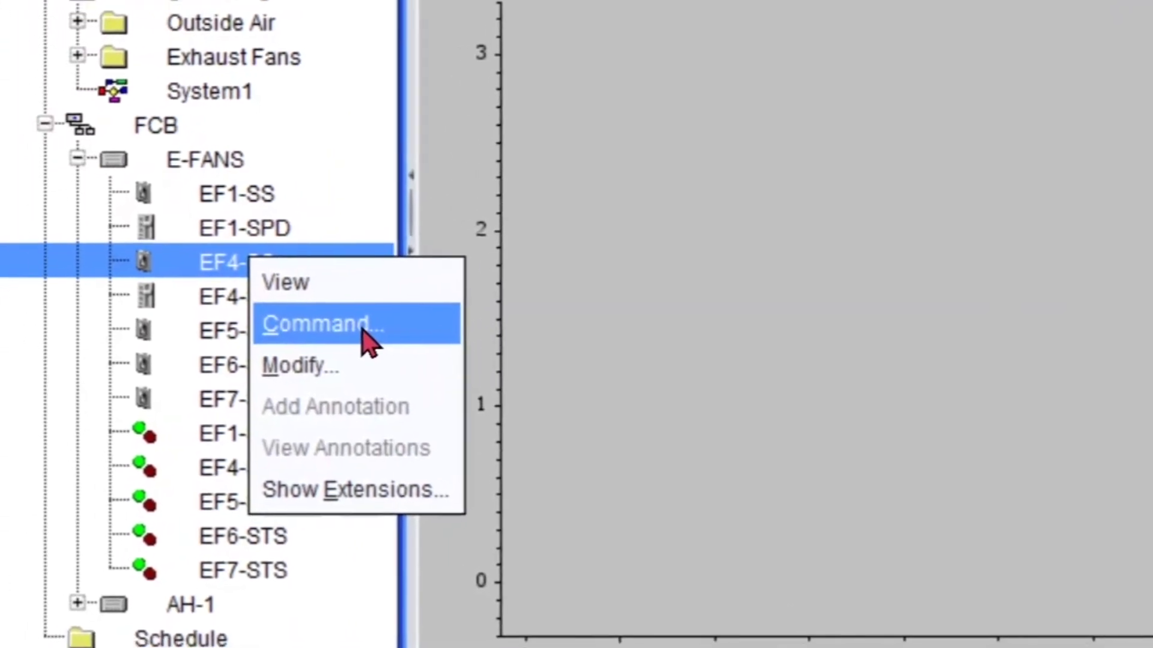
left_click(362, 329)
left_click(754, 183)
left_click(772, 489)
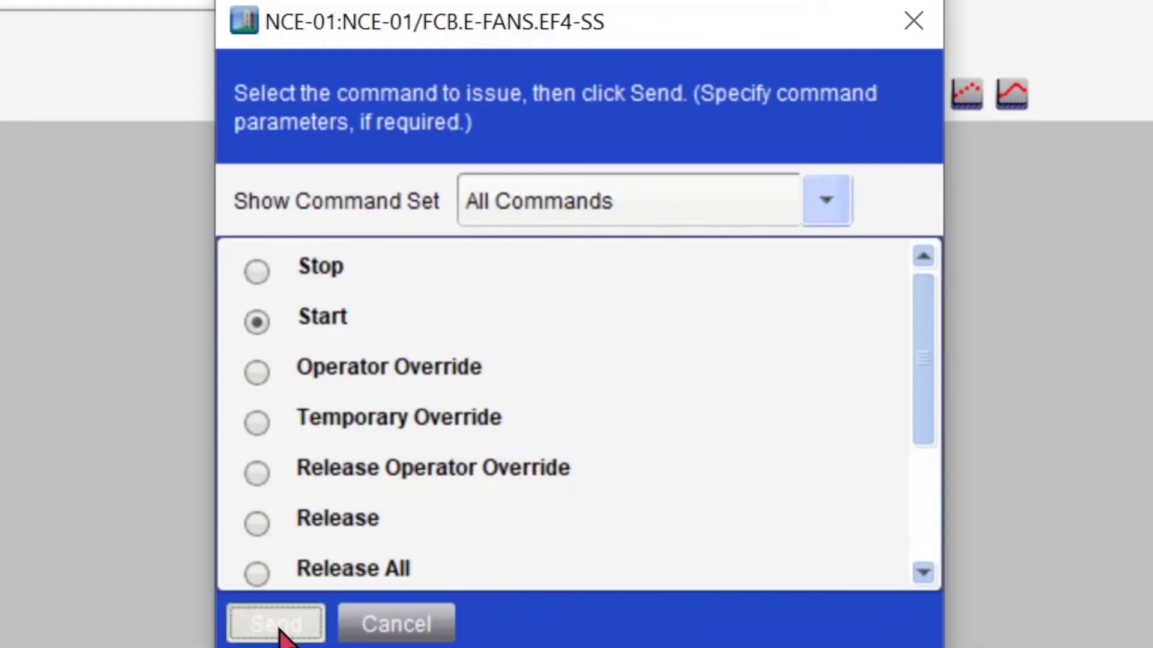
left_click(277, 627)
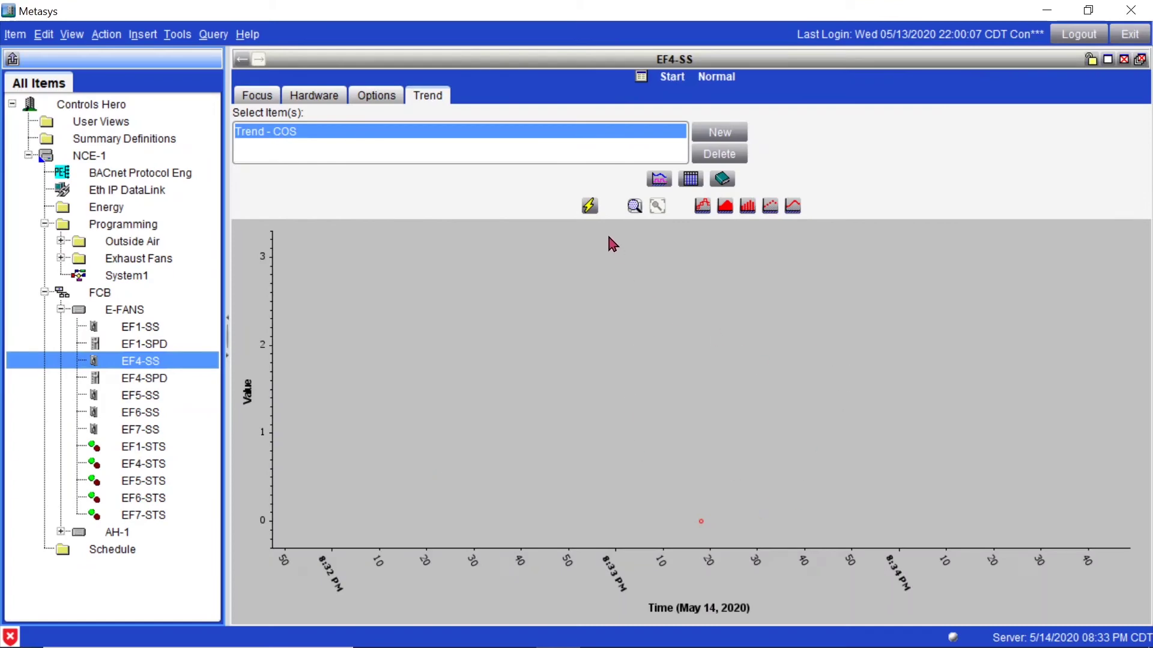
left_click(587, 208)
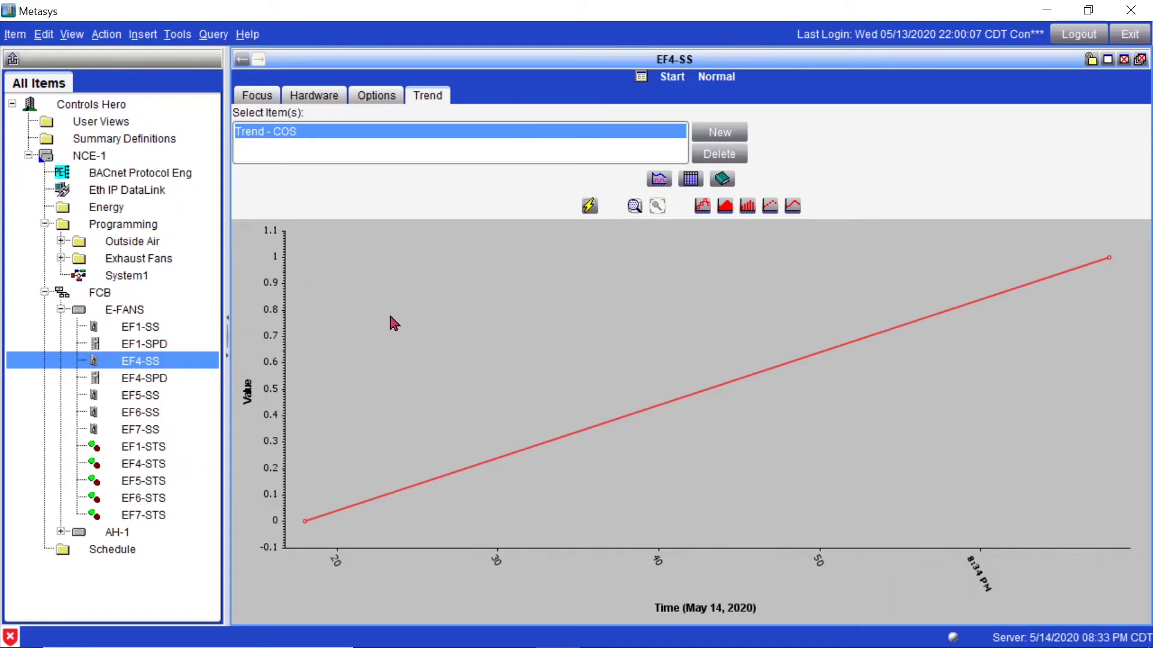
- Set the trend chart gridlines to Y Only
right_click(481, 308)
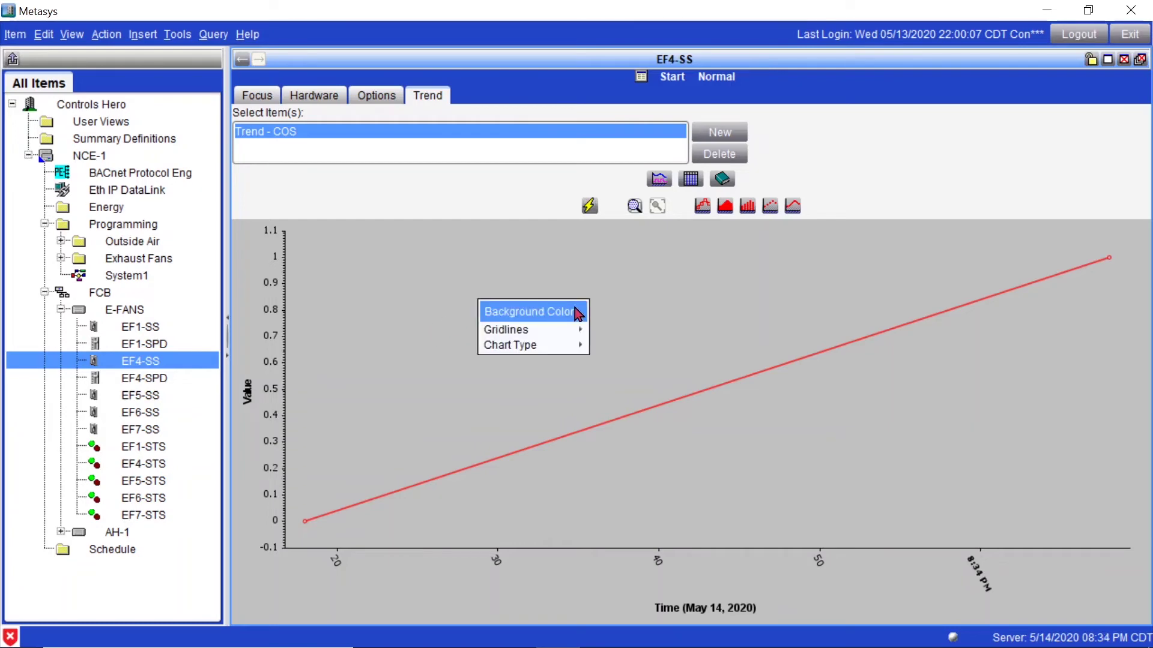
mouse_move(533, 331)
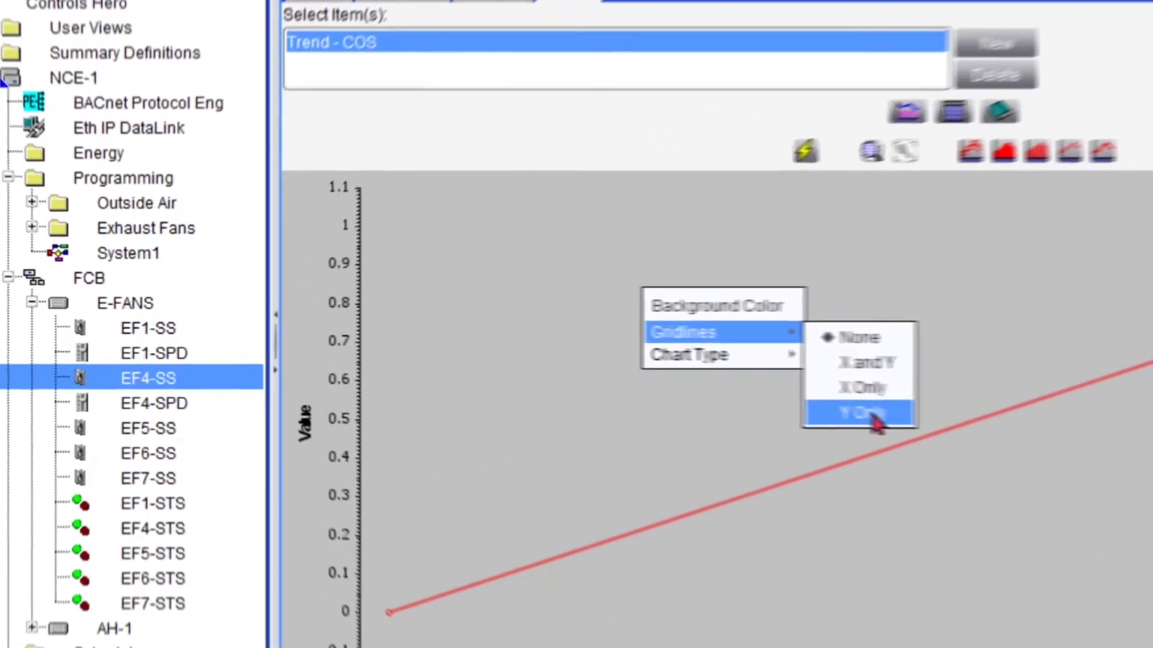
left_click(628, 385)
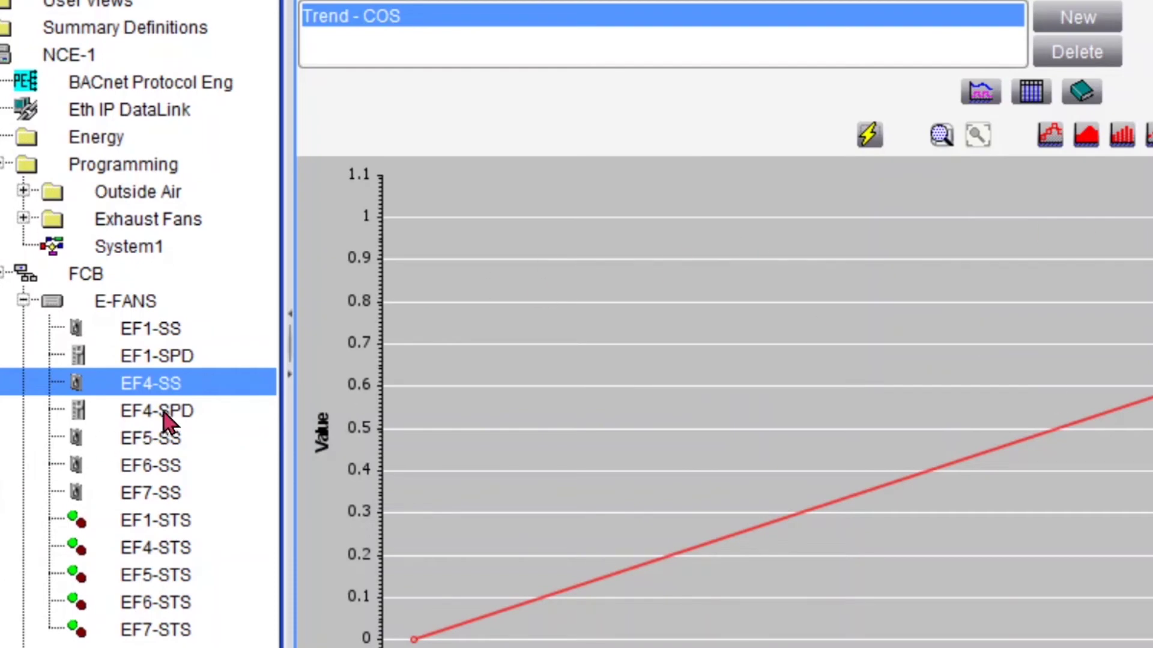
- Command EF4-SS back to Stop
right_click(170, 389)
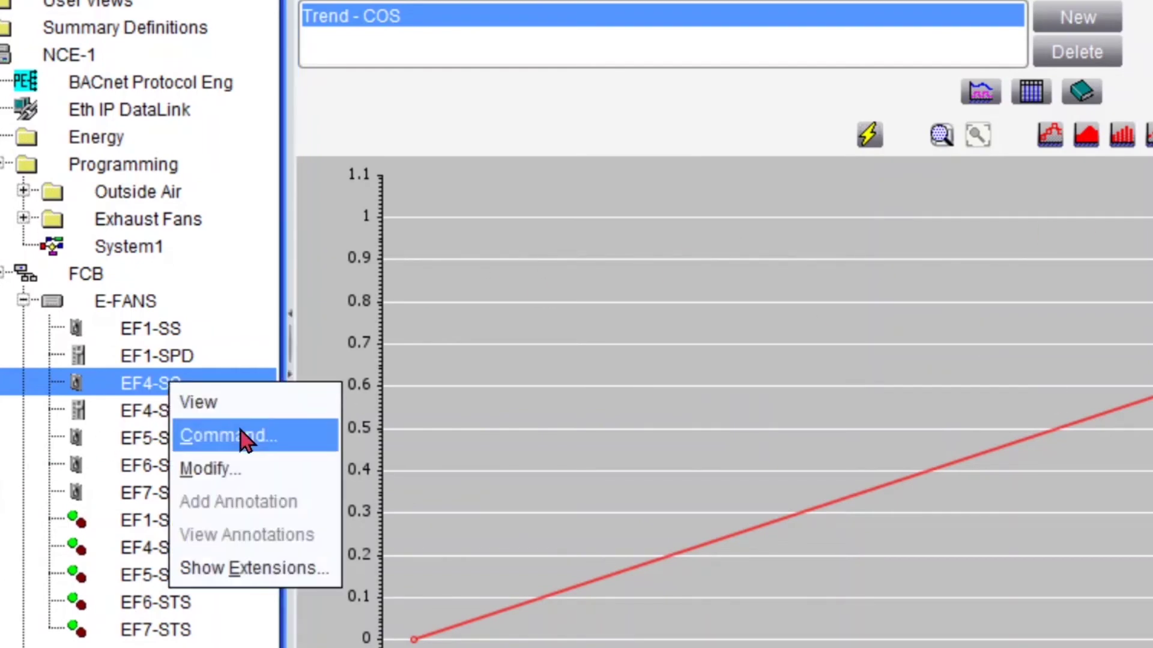
left_click(247, 442)
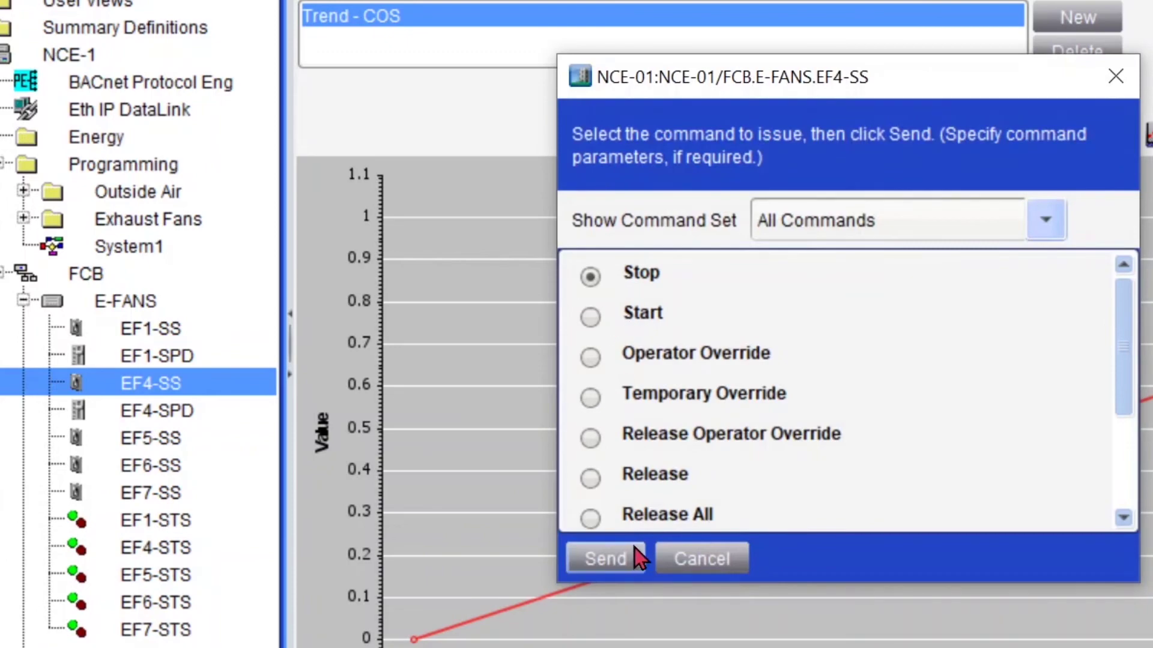
left_click(638, 559)
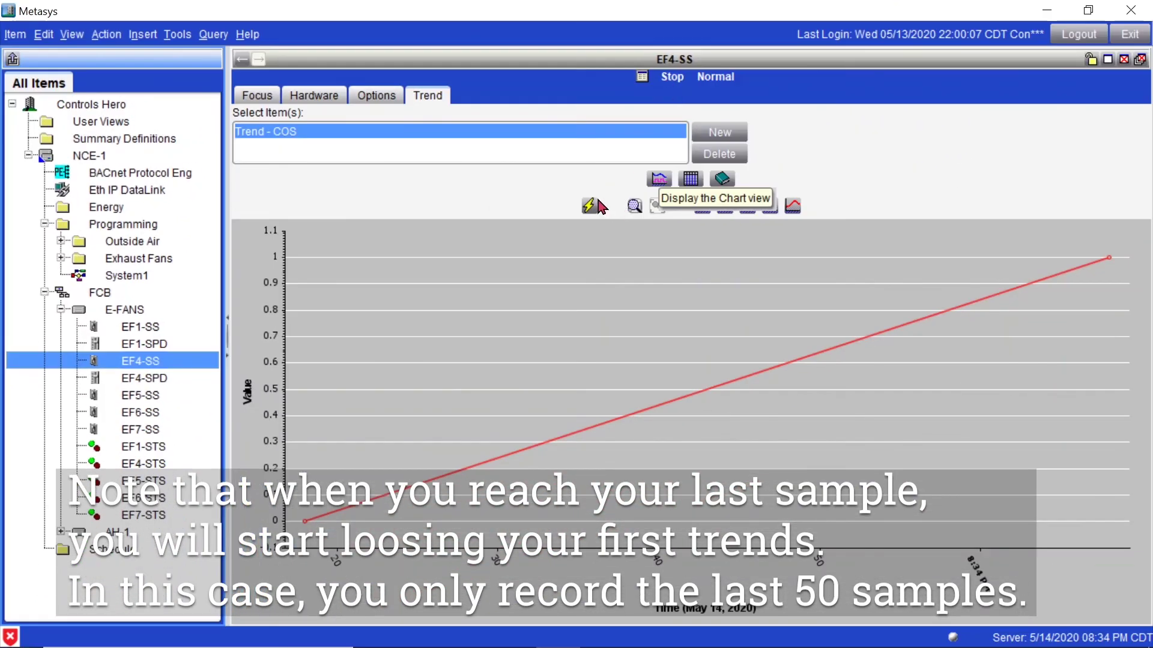
- Refresh Trend - COS, show its three Stop/Start/Stop records as a table, and copy them
left_click(590, 205)
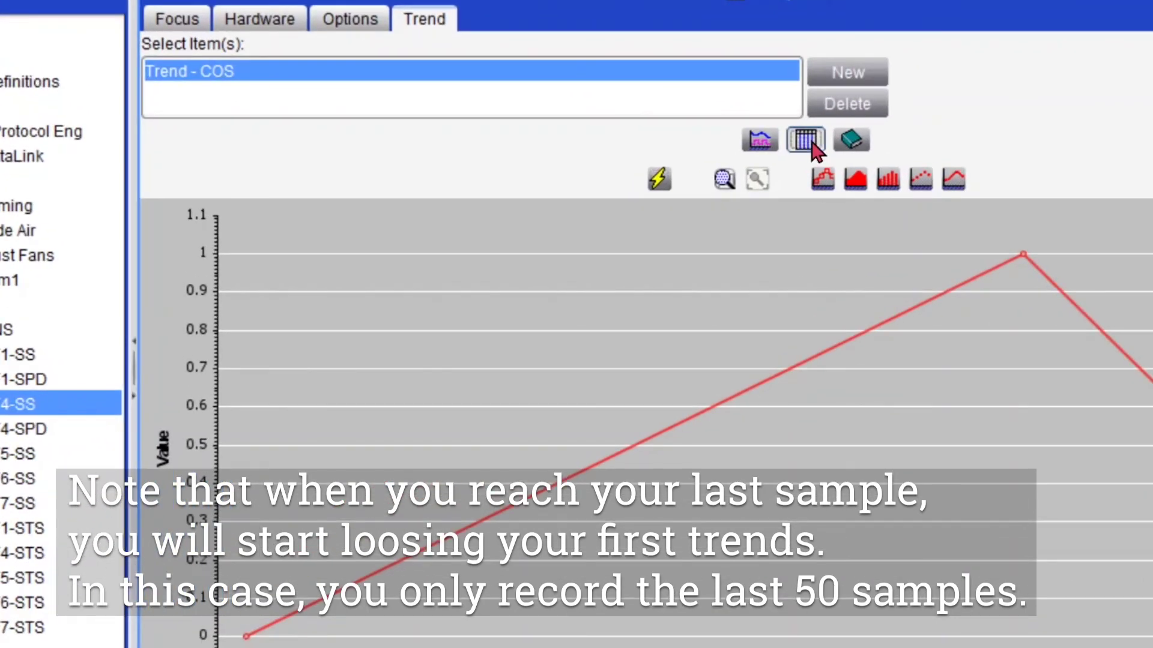
left_click(806, 140)
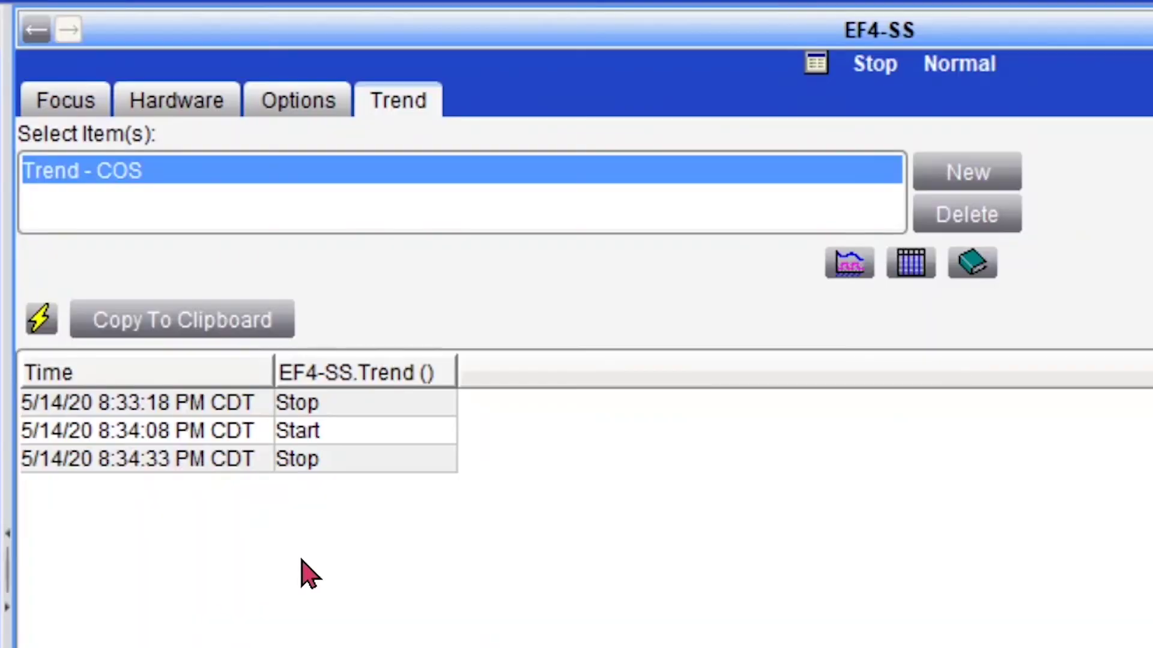
left_click(228, 330)
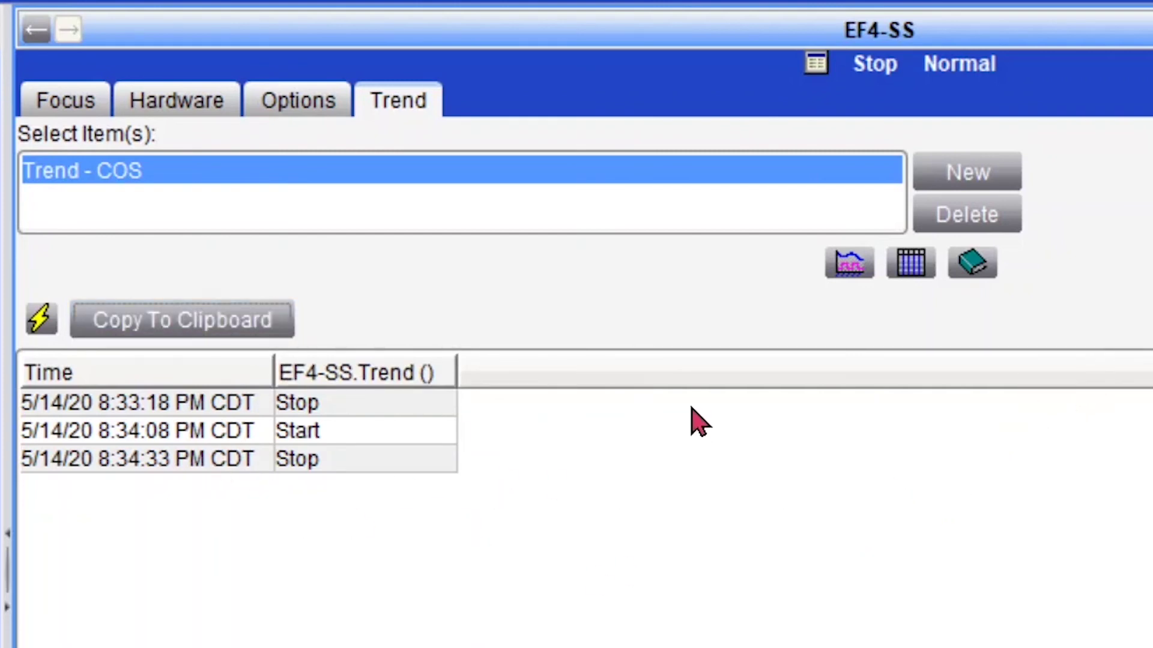
- Inspect Trend - COS advanced settings (buffer 50, 0-second interval) and cancel without changes
left_click(983, 278)
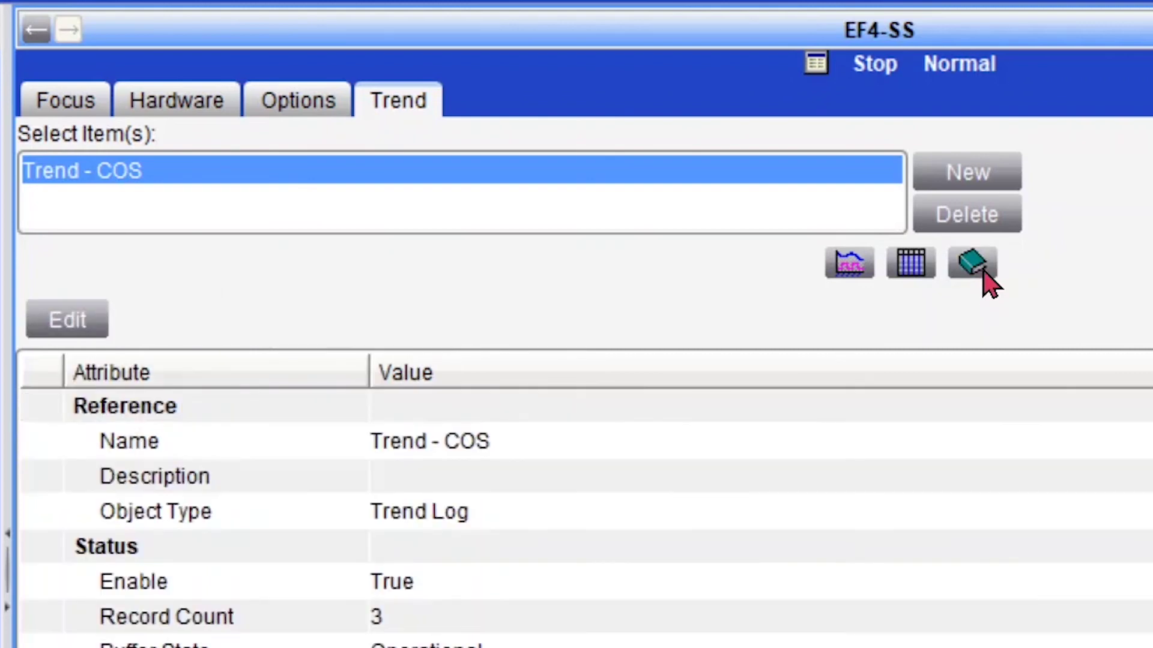
left_click(86, 327)
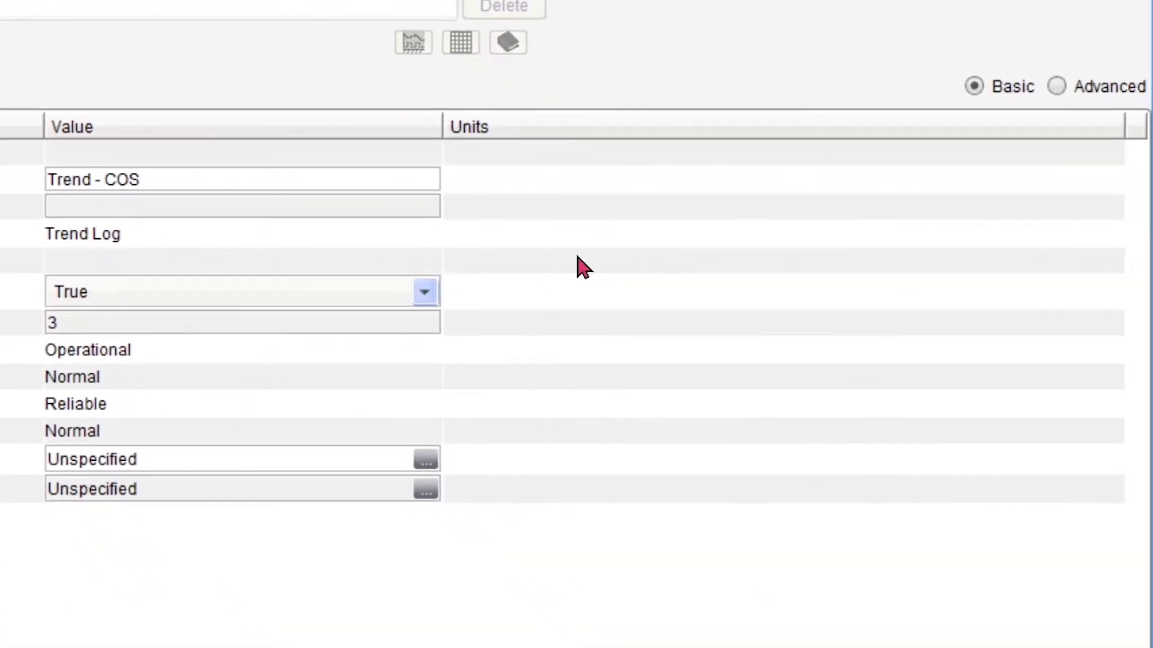
left_click(1084, 91)
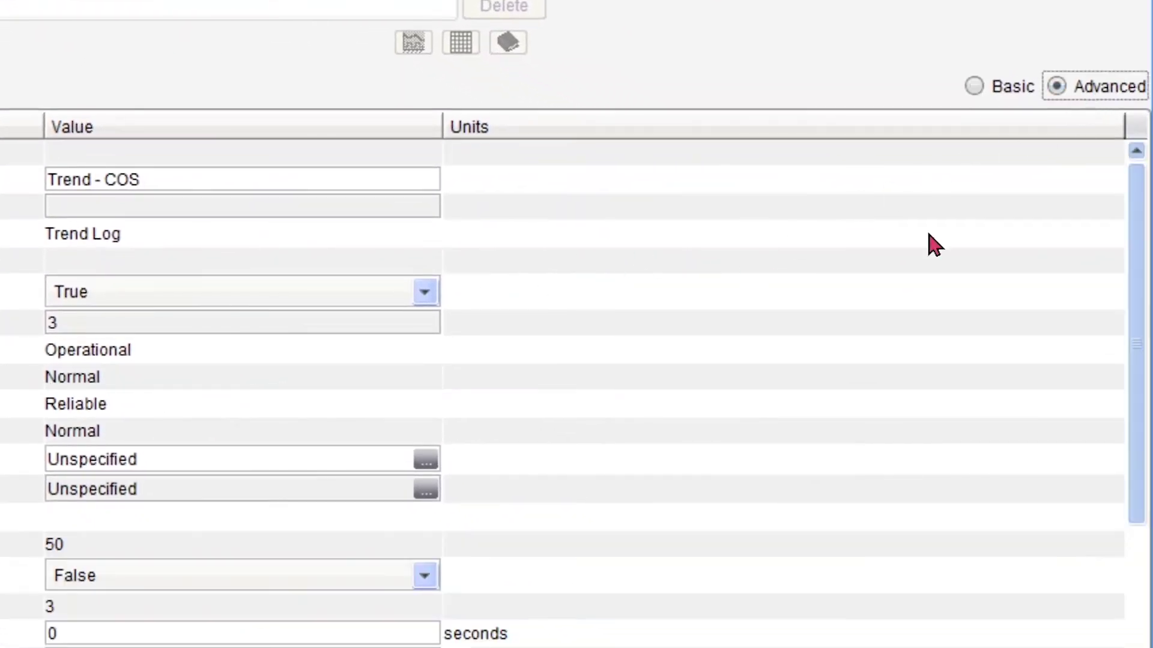
scroll(1121, 390, "down", 5)
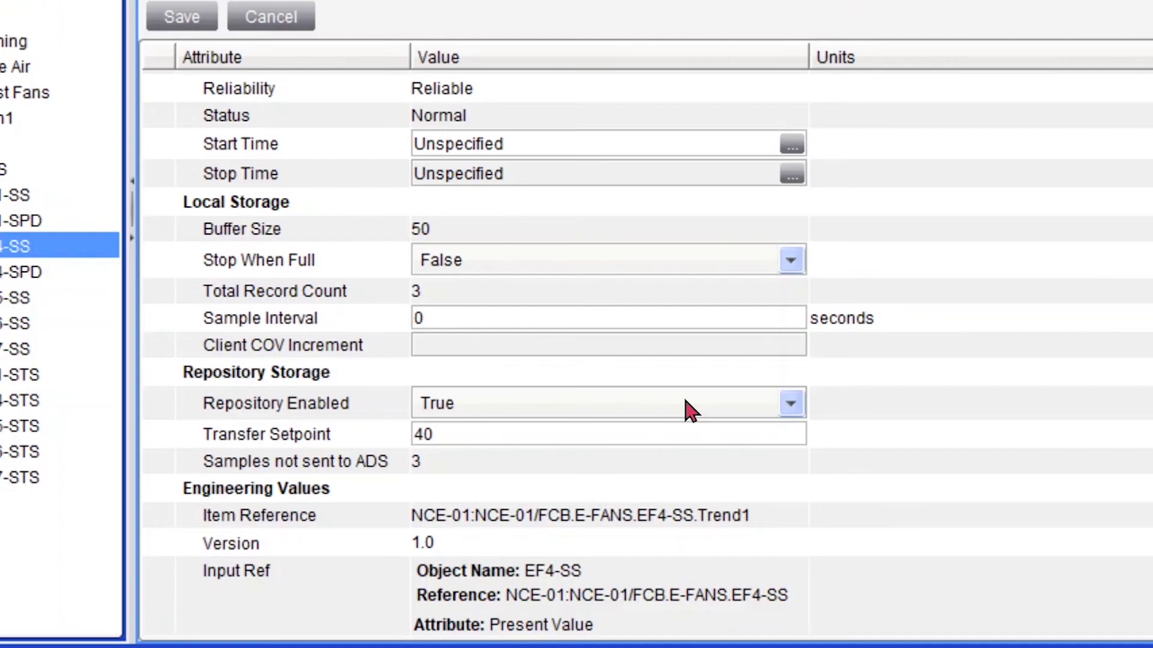
scroll(601, 360, "up", 3)
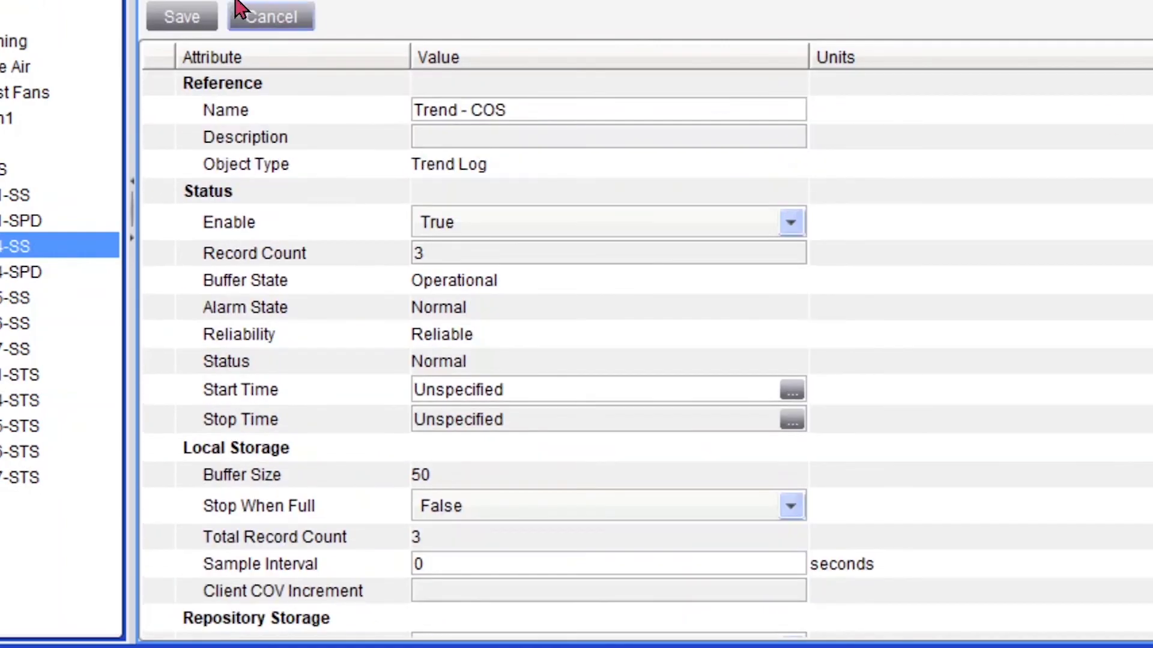
left_click(271, 16)
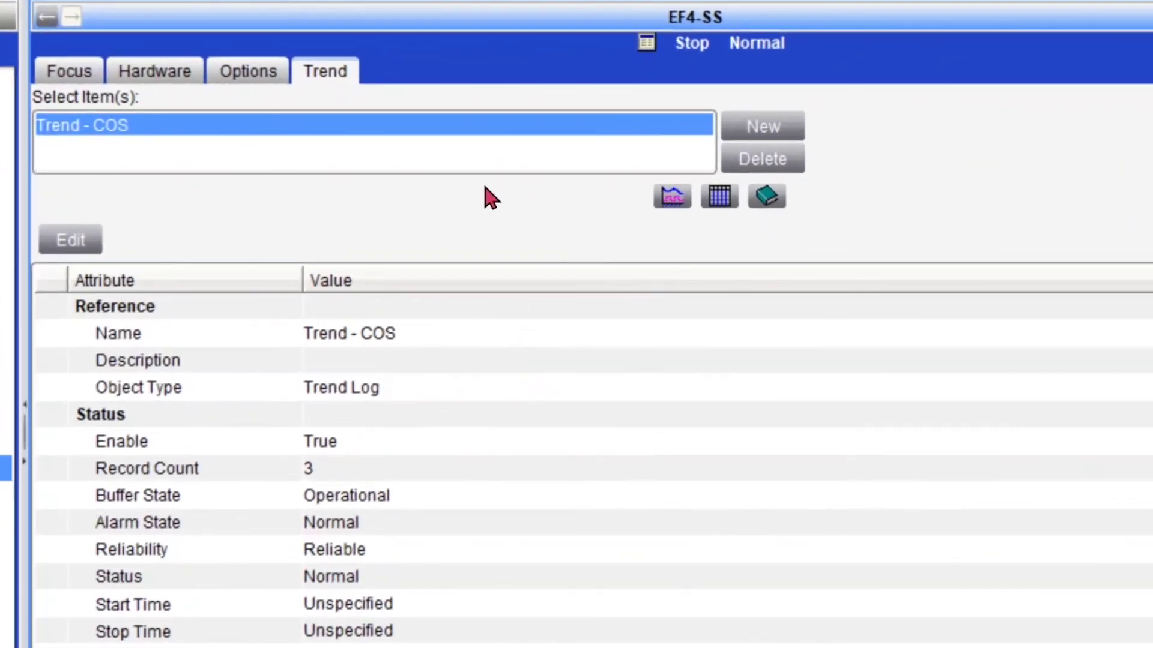
- Create Trend - Present Value on EF4-SS with default 144 buffer and 600-second interval
left_click(777, 132)
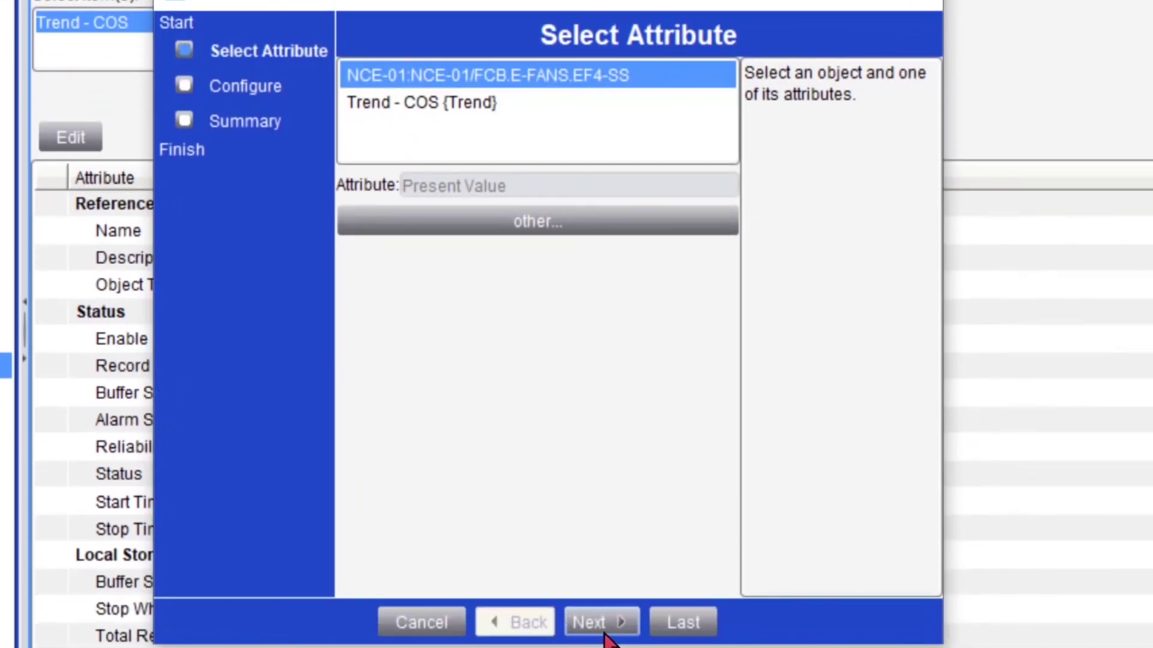
left_click(608, 631)
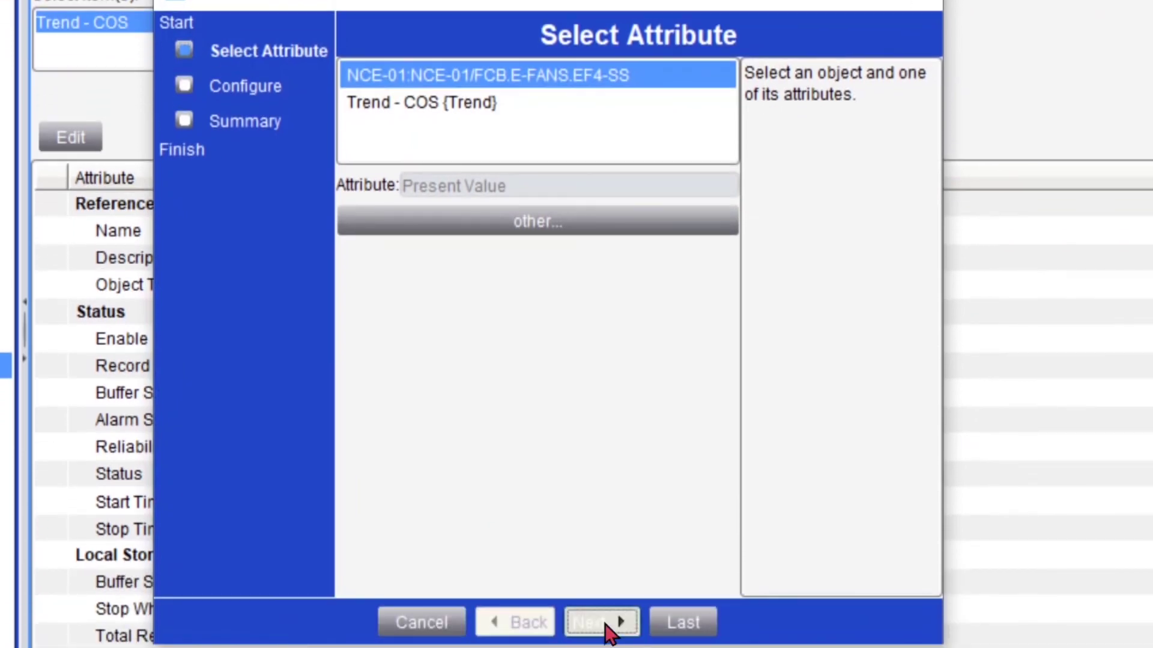
left_click(655, 371)
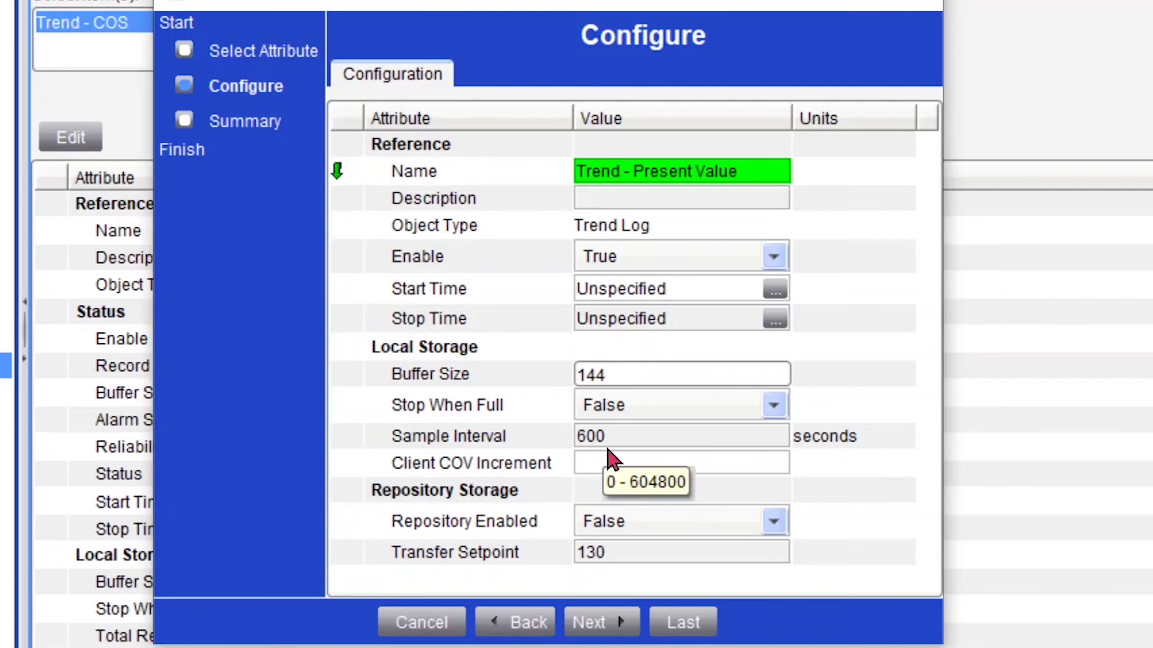
left_click(688, 616)
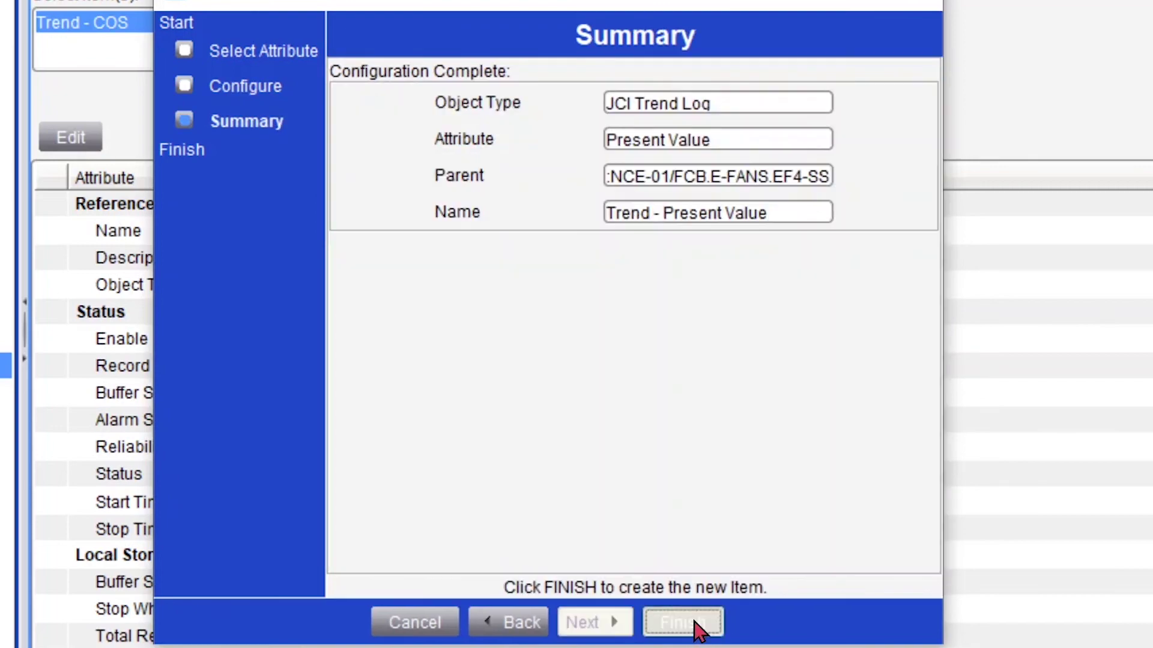
left_click(696, 626)
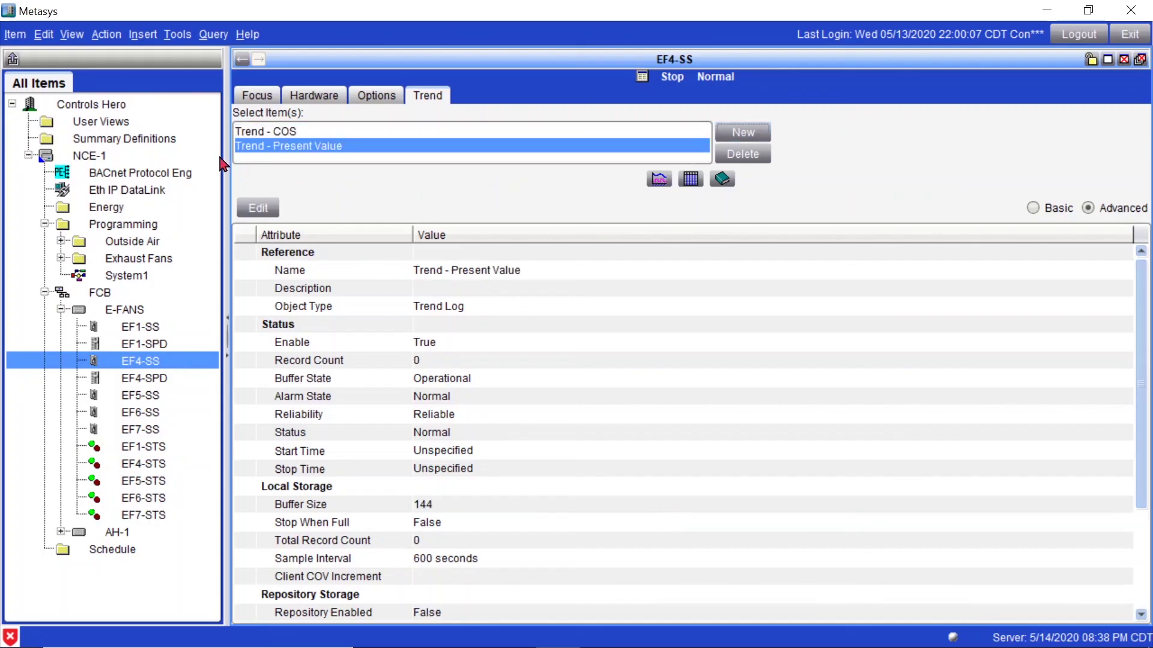